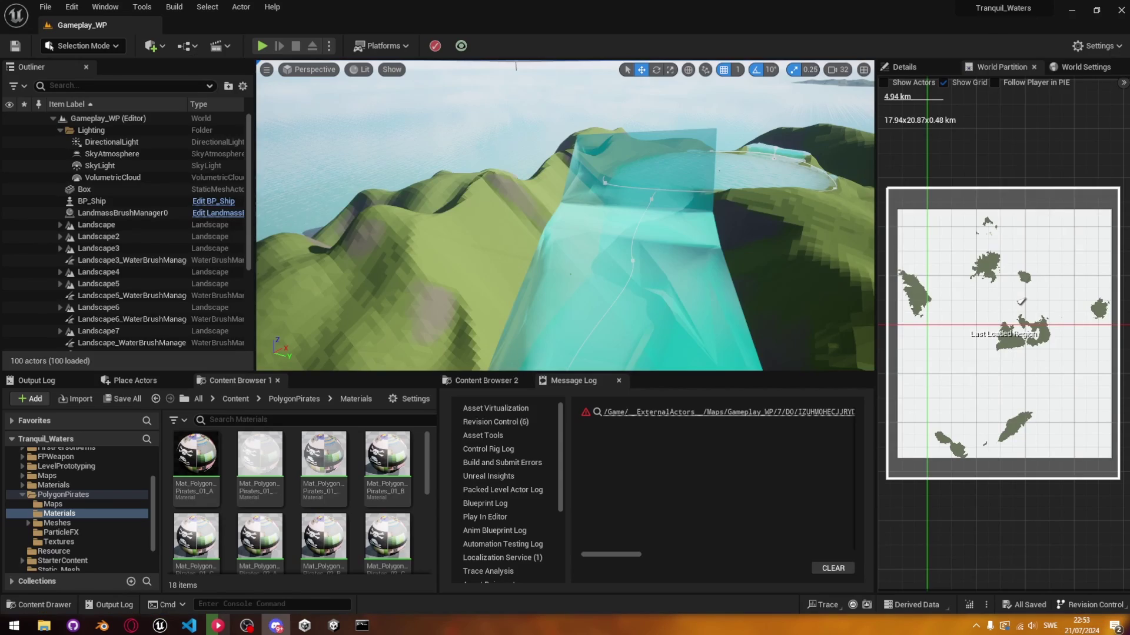
left_click_drag(545, 8, 1129, 545)
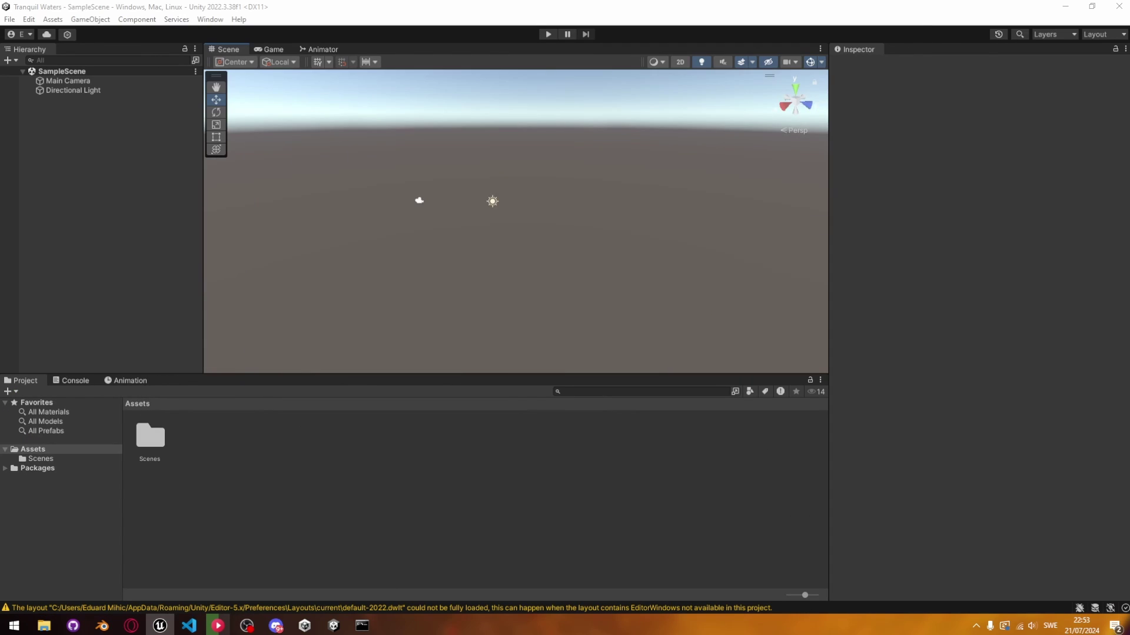
right_click_drag(545, 245, 626, 241)
key("w")
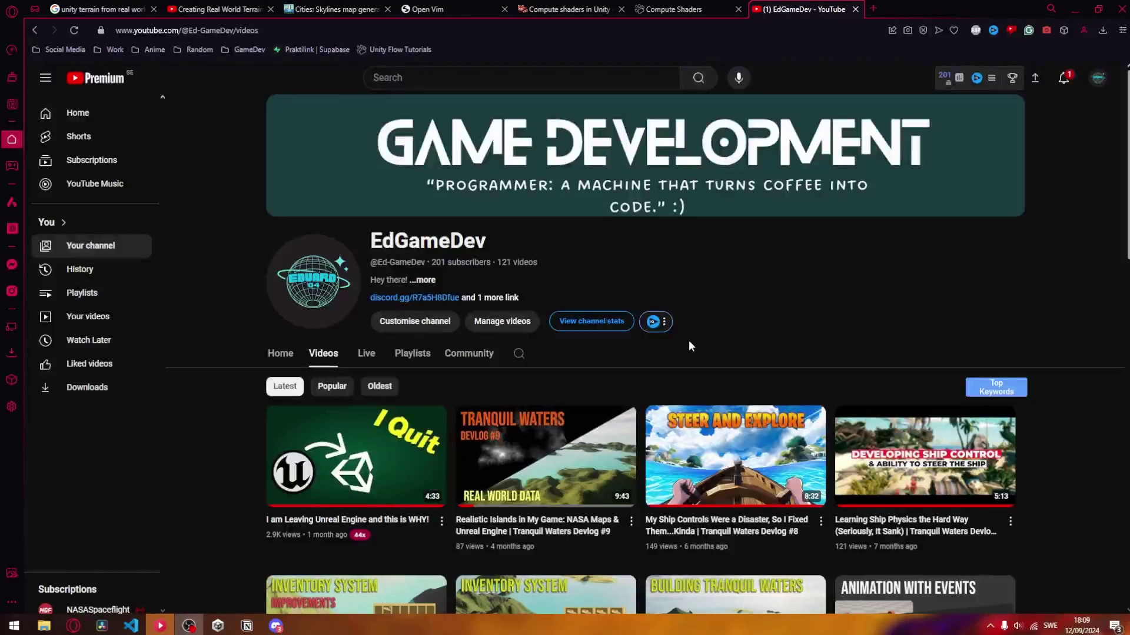
scroll(691, 346, "down", 4)
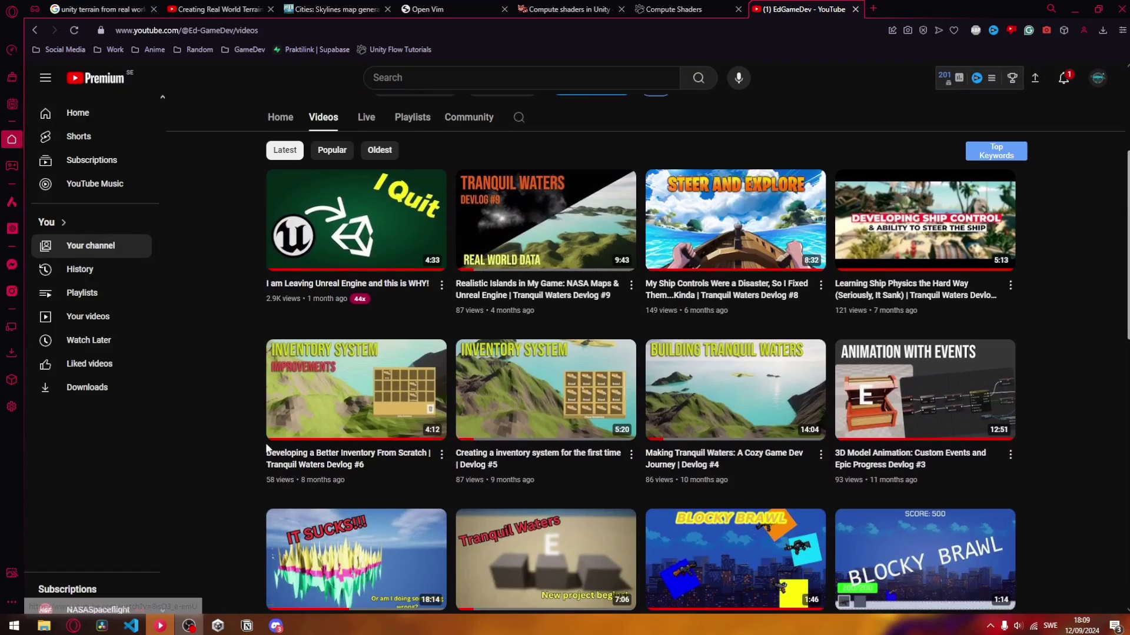
scroll(266, 446, "down", 5)
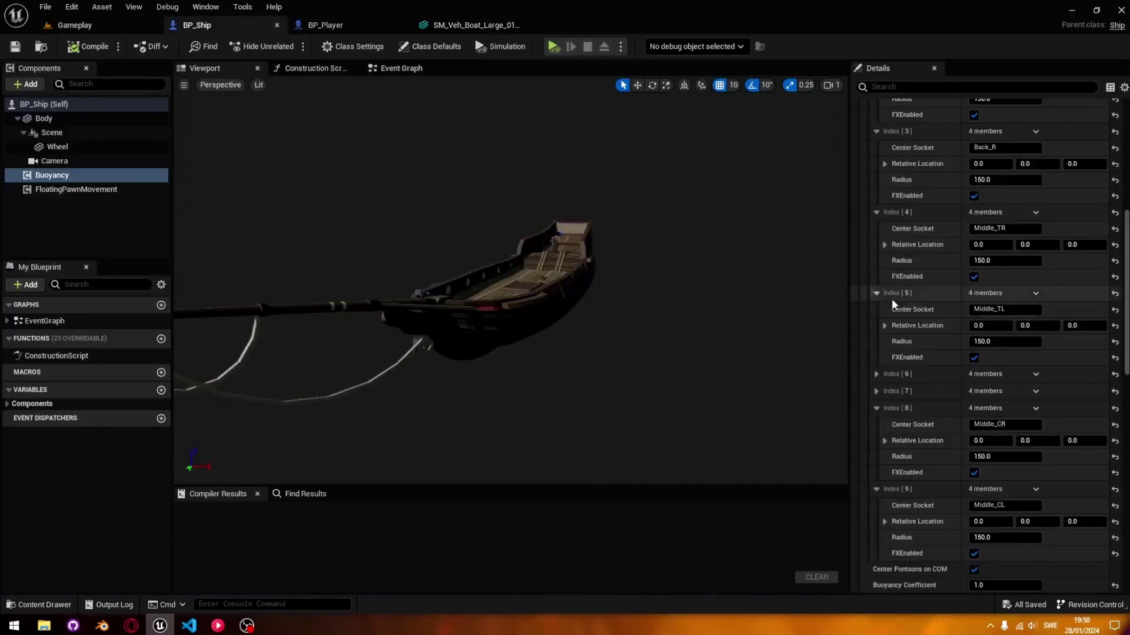
scroll(860, 263, "down", 3)
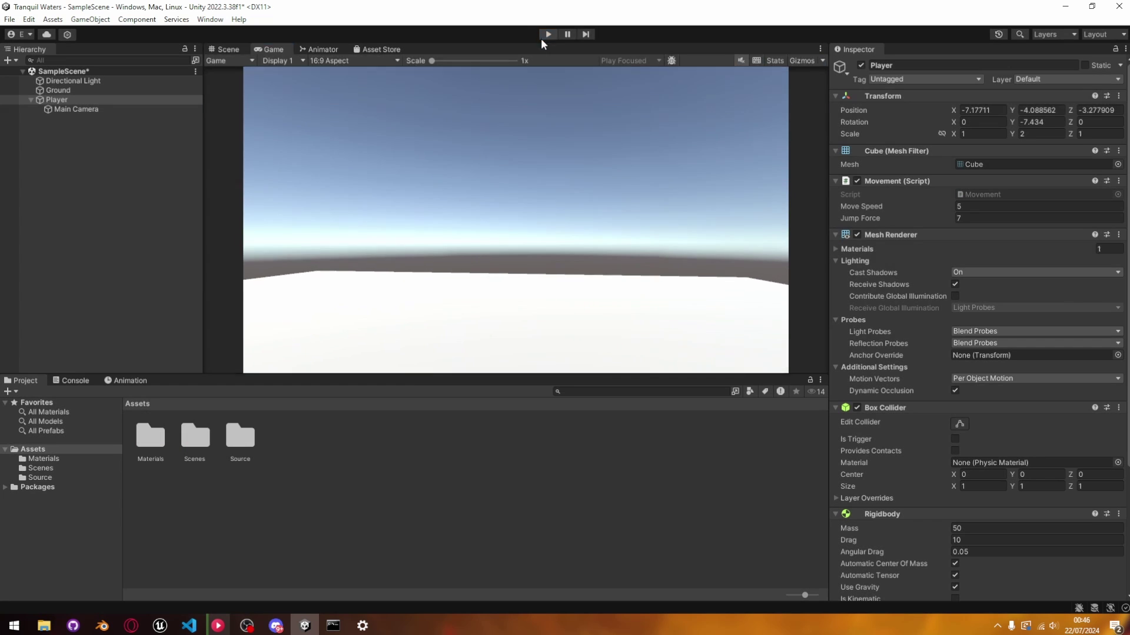
Create a new material named Ground in the Materials folder
left_click(156, 447)
left_click(72, 92)
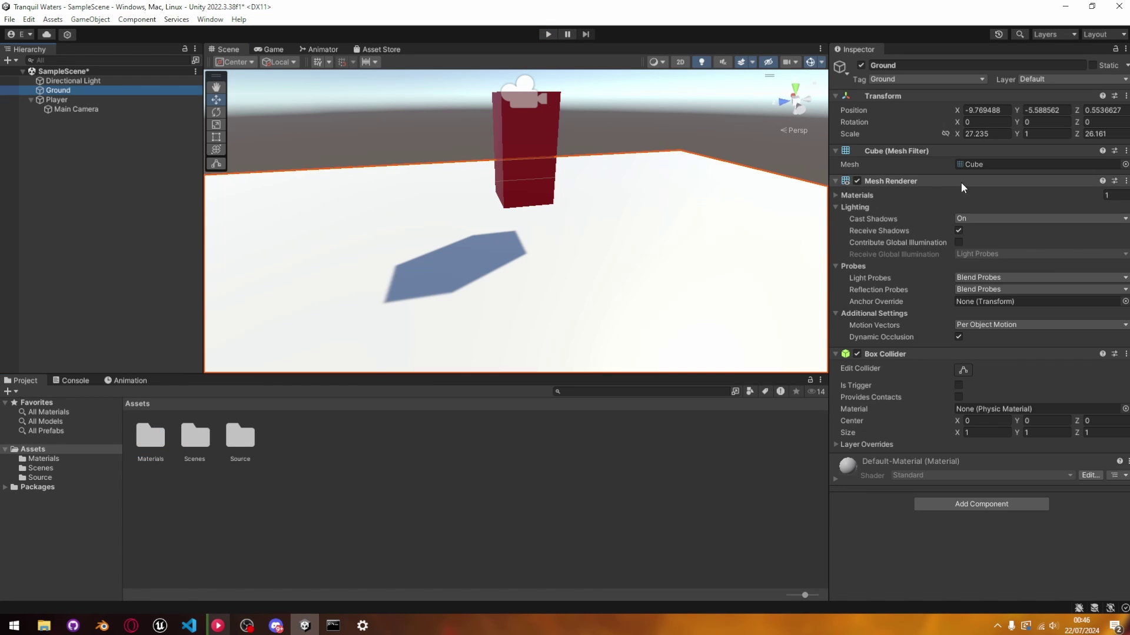
double_click(149, 447)
right_click(178, 442)
mouse_move(206, 108)
left_click(427, 343)
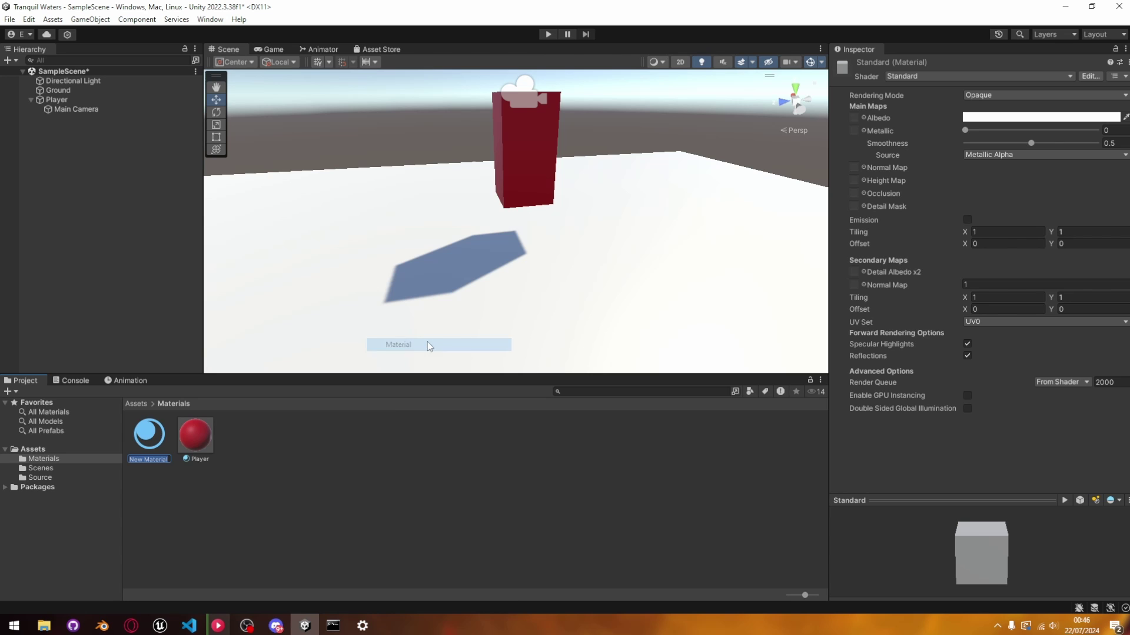
type("Ground")
key("Return")
Apply the Ground material to the ground cube and set its albedo colour to light green
left_click_drag(154, 440, 412, 330)
left_click(1040, 116)
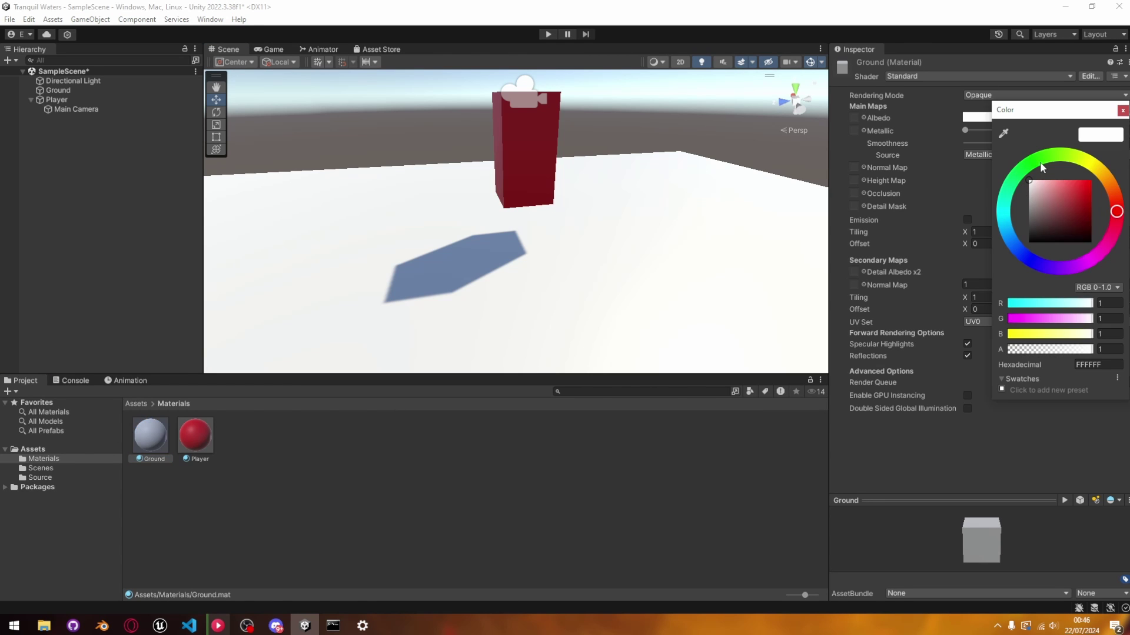
left_click(1039, 161)
left_click_drag(1072, 191, 1054, 177)
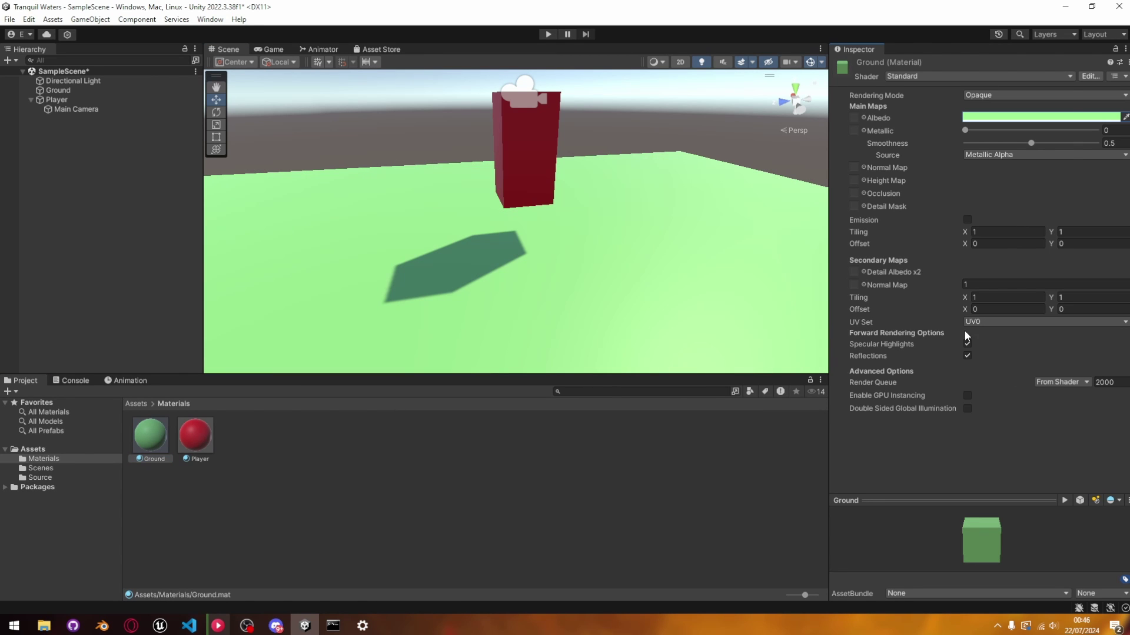
left_click(971, 76)
left_click(928, 116)
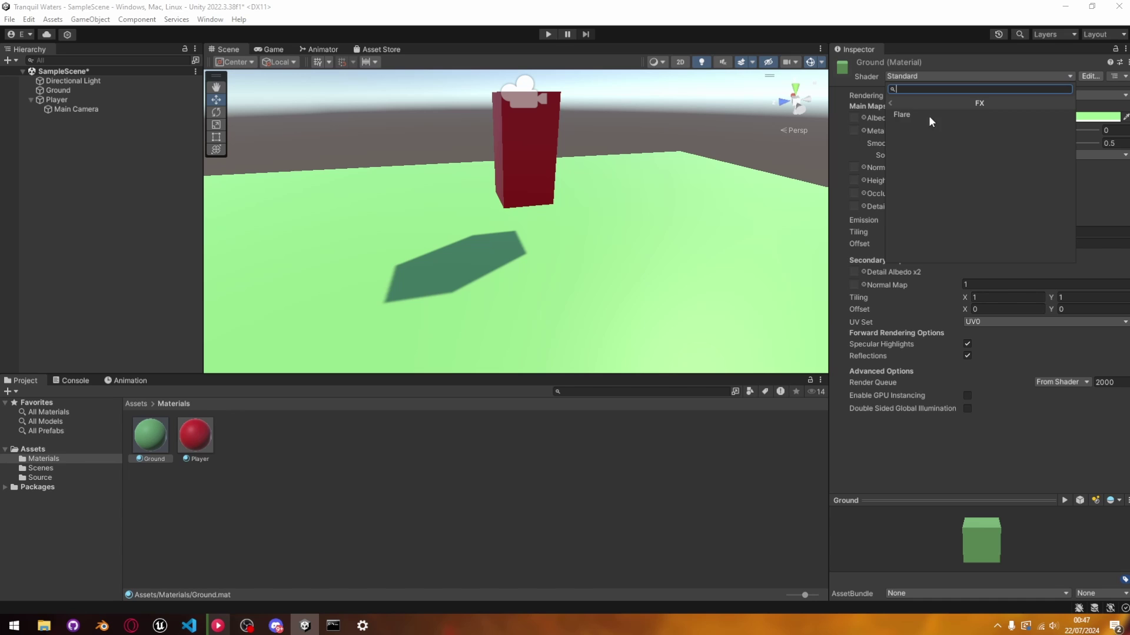
left_click(929, 103)
left_click(897, 448)
left_click(175, 192)
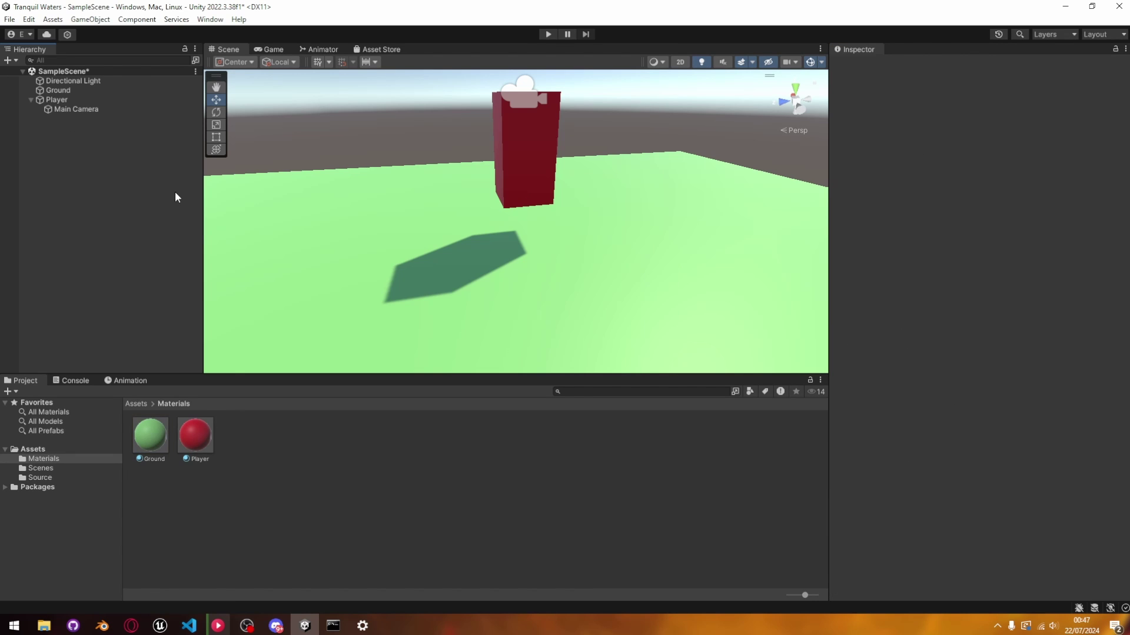
Inspect the two Jump axis bindings in the project's Input Manager settings
left_click(28, 20)
left_click(59, 409)
left_click(284, 264)
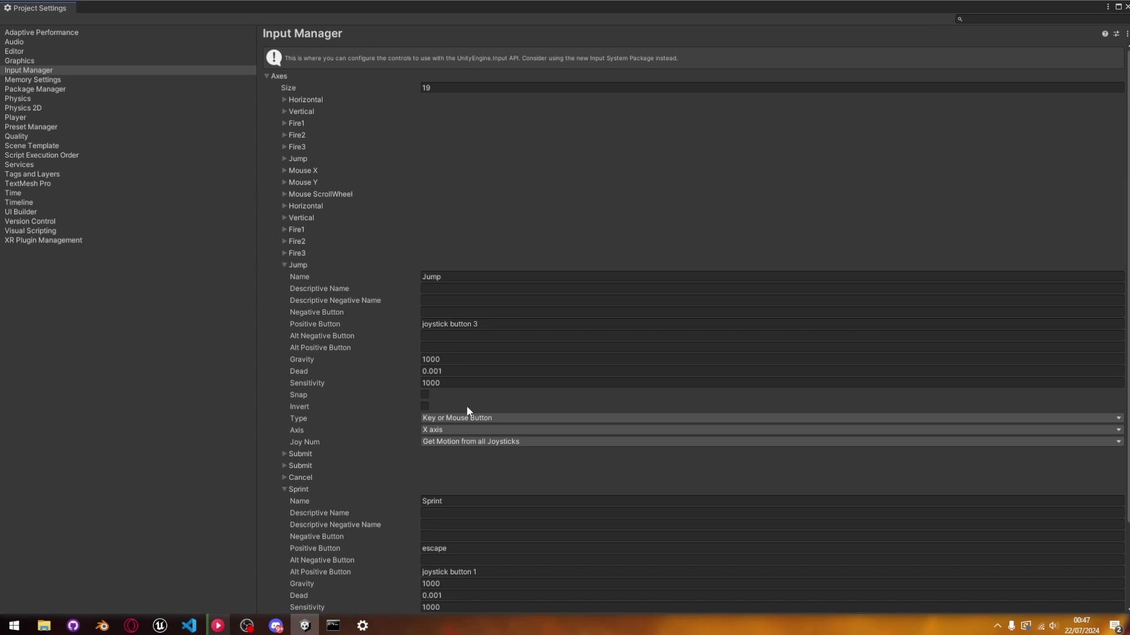
left_click(284, 158)
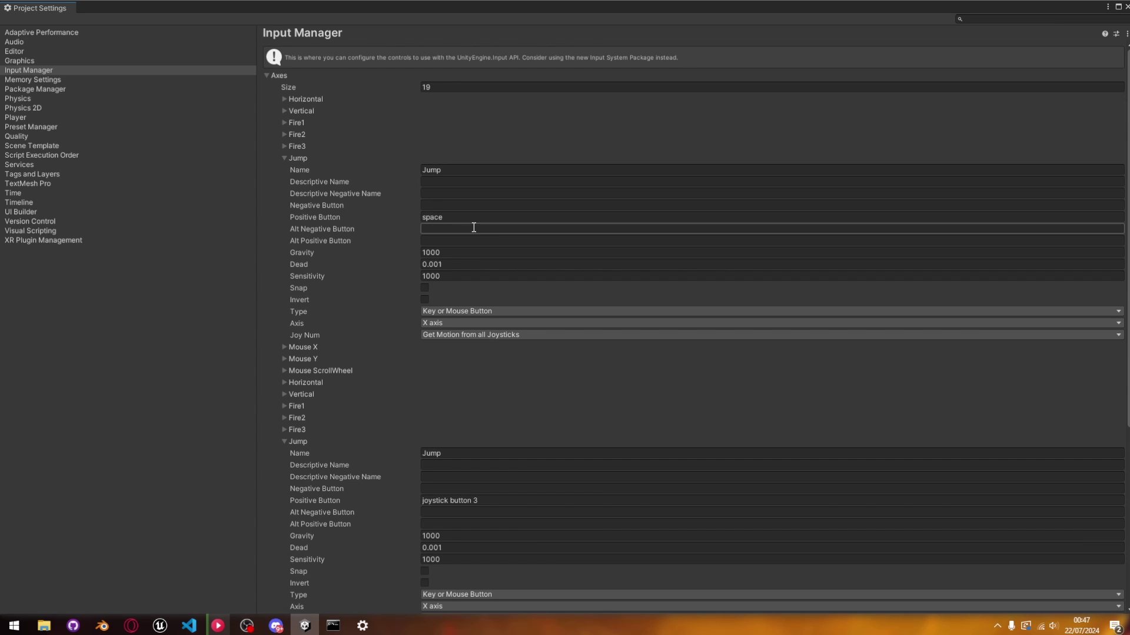
left_click(1126, 6)
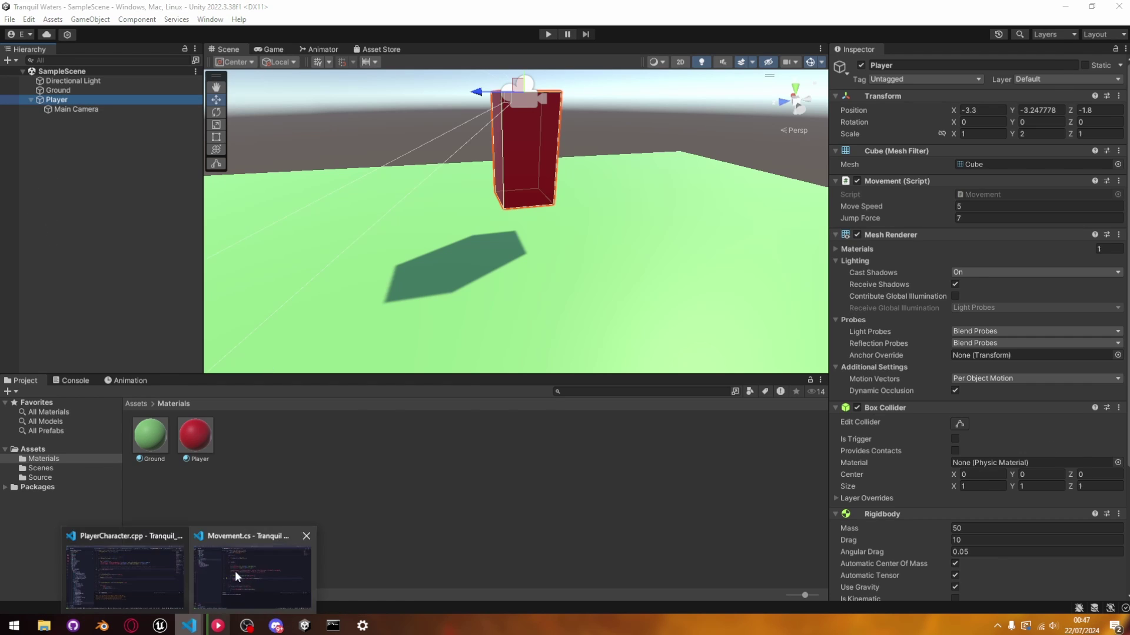
Make the isGrounded field public in Movement.cs in Visual Studio Code and review the jump and ground-check code
left_click(234, 570)
double_click(353, 190)
type("public bool isGrounded;")
left_click(537, 306)
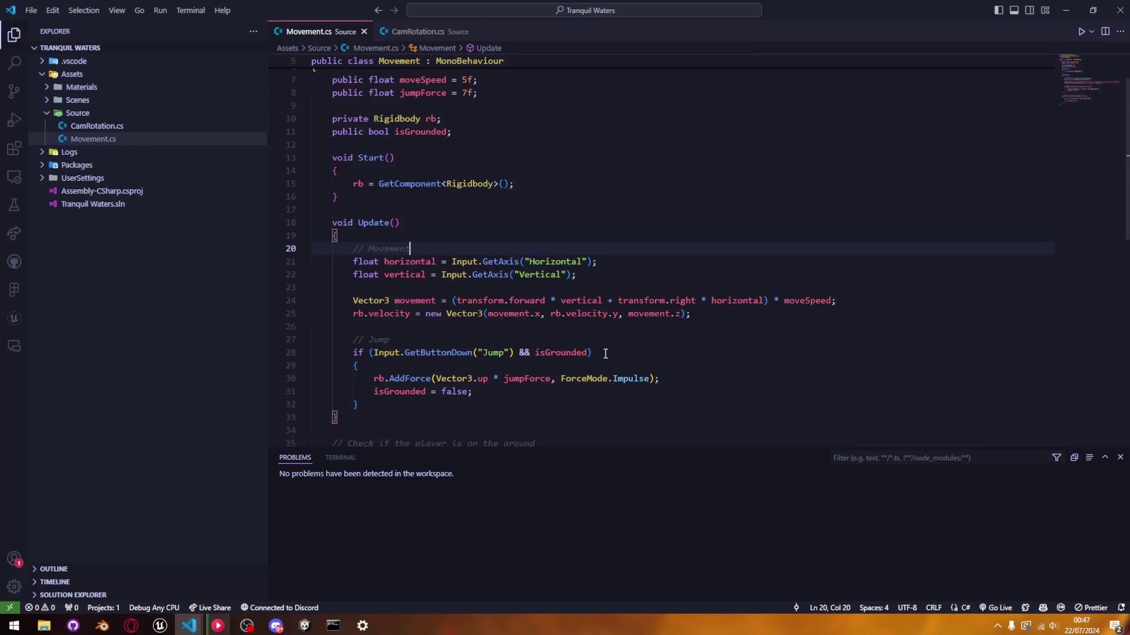
scroll(606, 353, "down", 3)
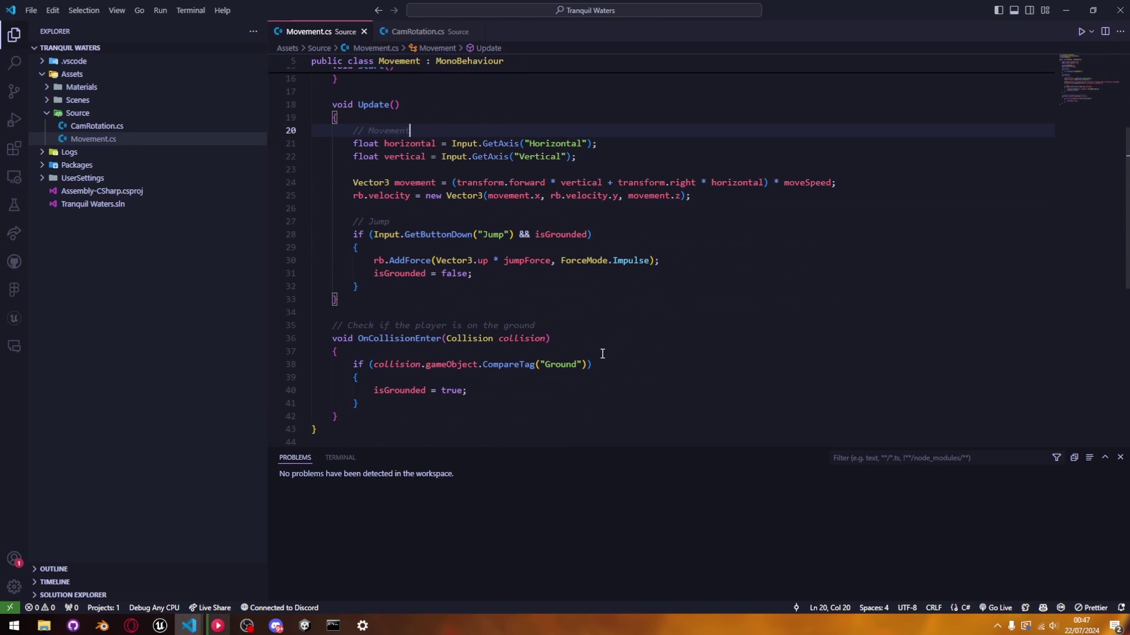
Switch back to Unity and play-test the scene while checking the player's Is Grounded state
key("alt+Tab")
left_click(547, 35)
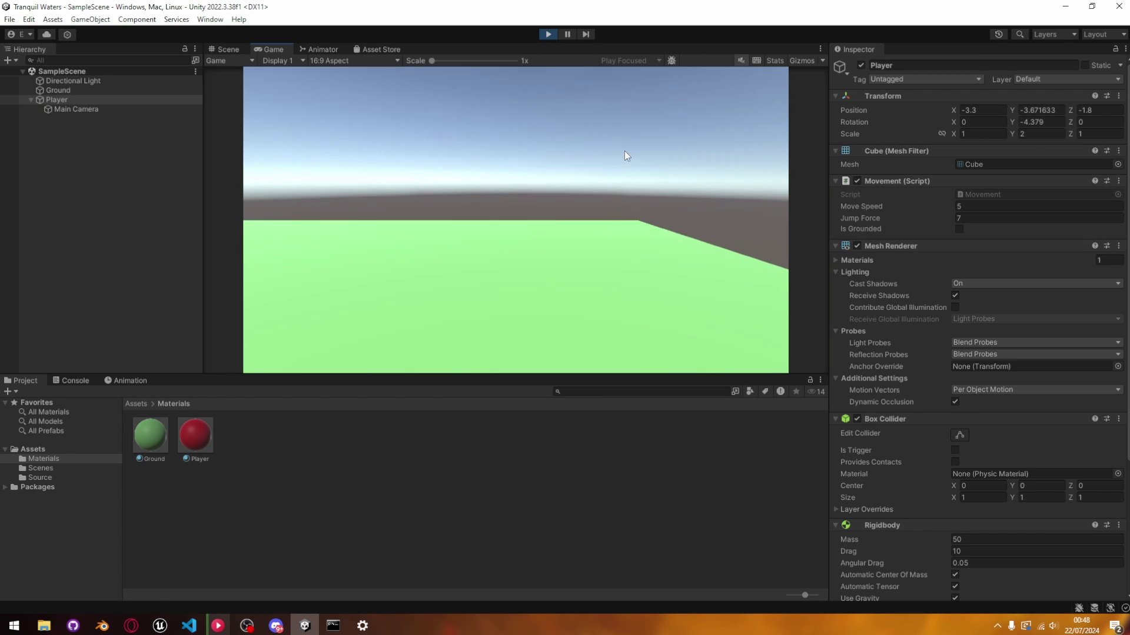
left_click(548, 34)
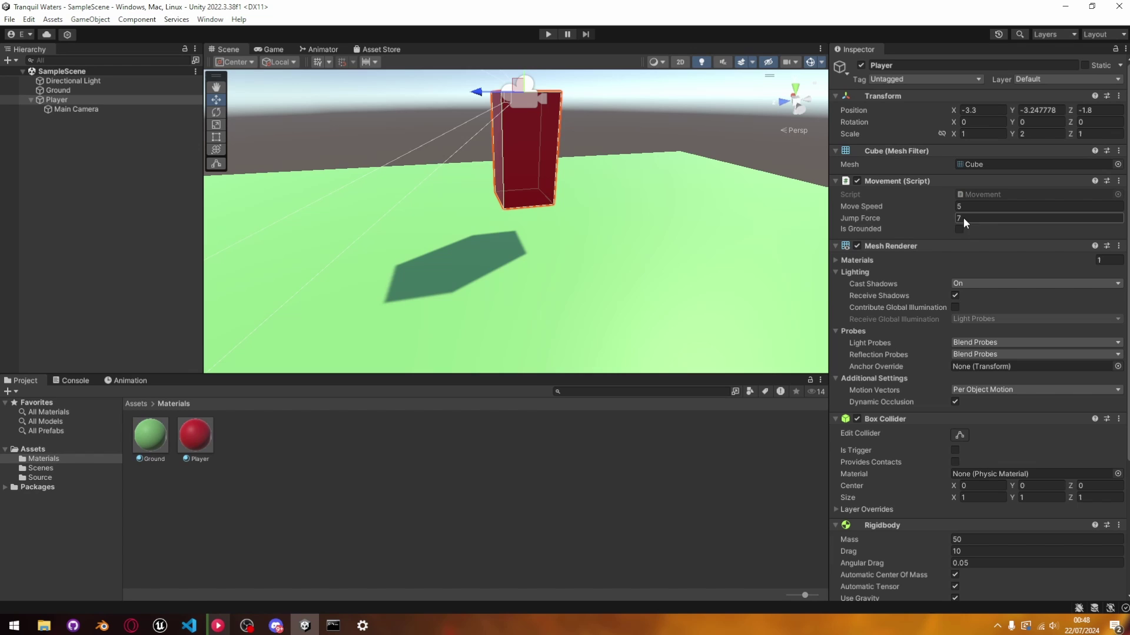
Set the player's jump force to 114.52 and its Rigidbody mass to 10, play-testing the scene after each change
left_click_drag(60, 228, 716, 406)
key("ctrl+p")
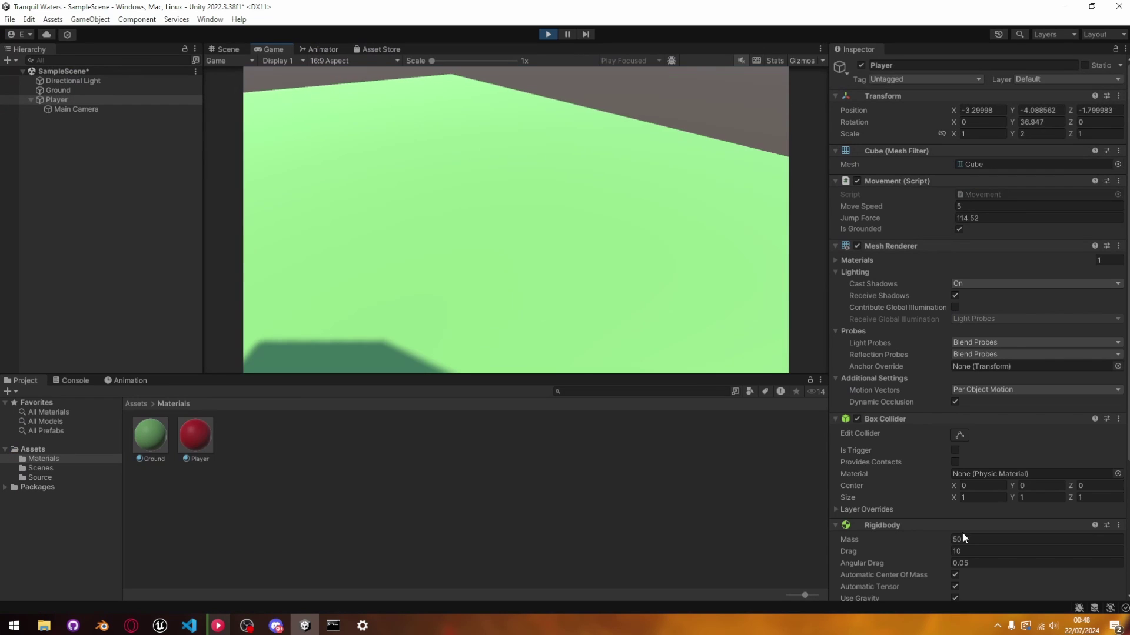
left_click(972, 540)
left_click(548, 34)
left_click(967, 541)
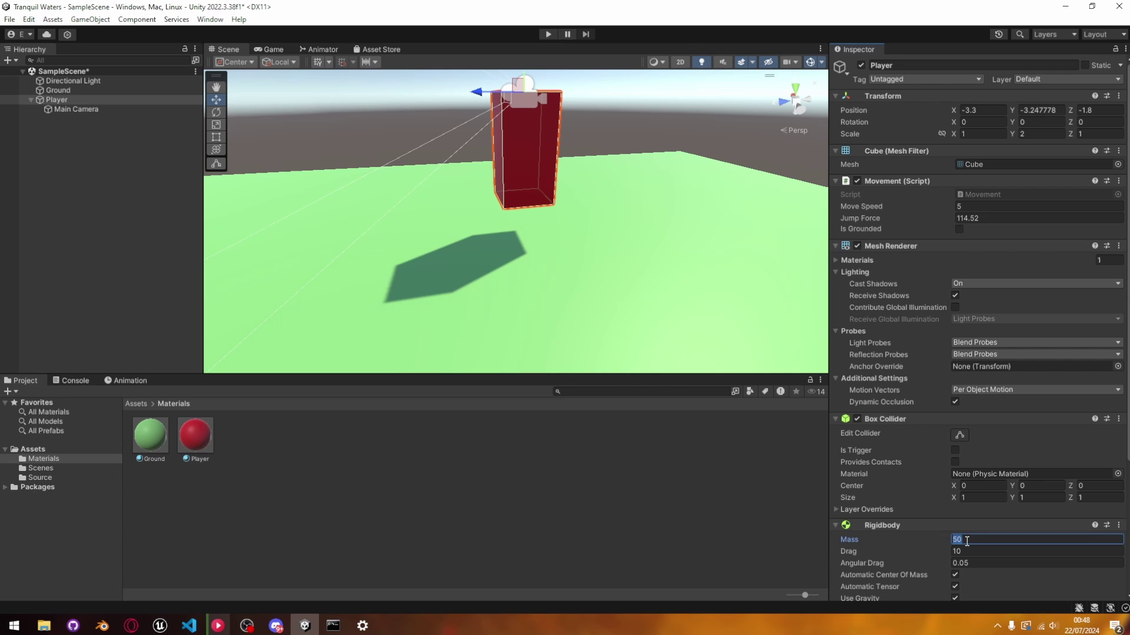
left_click(547, 34)
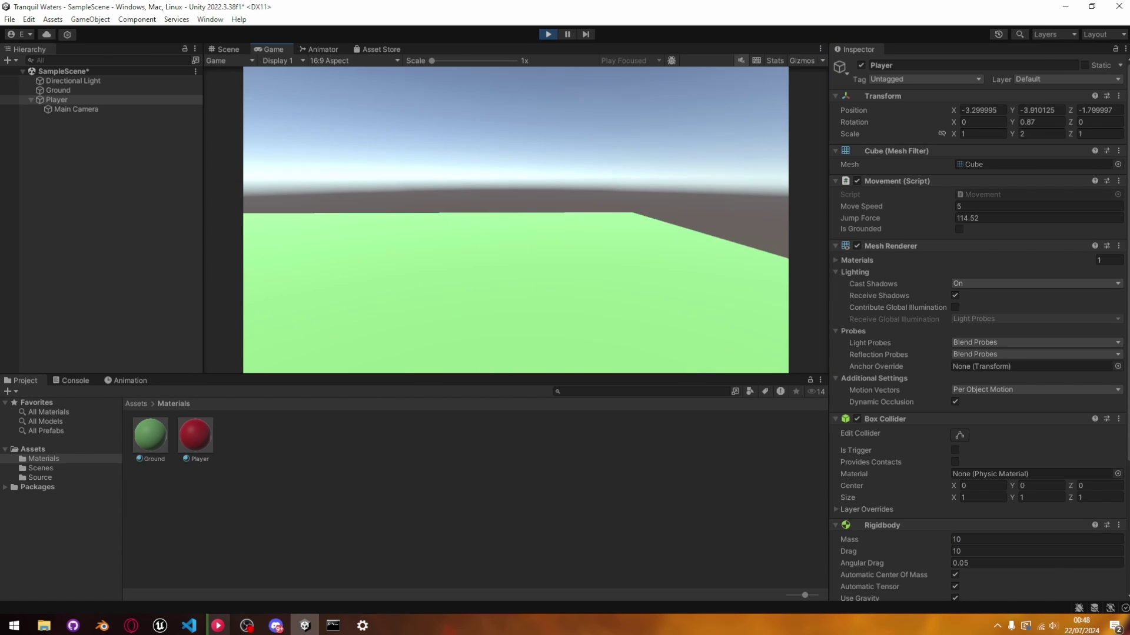
Edit and save the Movement script in Visual Studio Code, and play-test the scene again in Unity
key("alt+Tab")
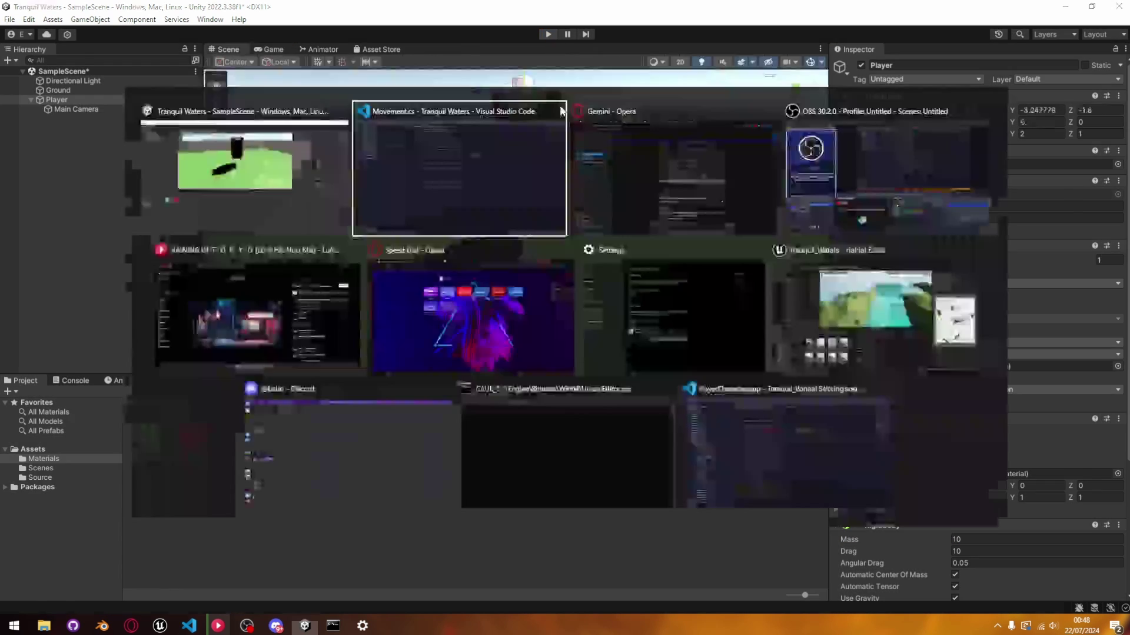
type(".")
key("Return")
key("ctrl+s")
key("alt+Tab")
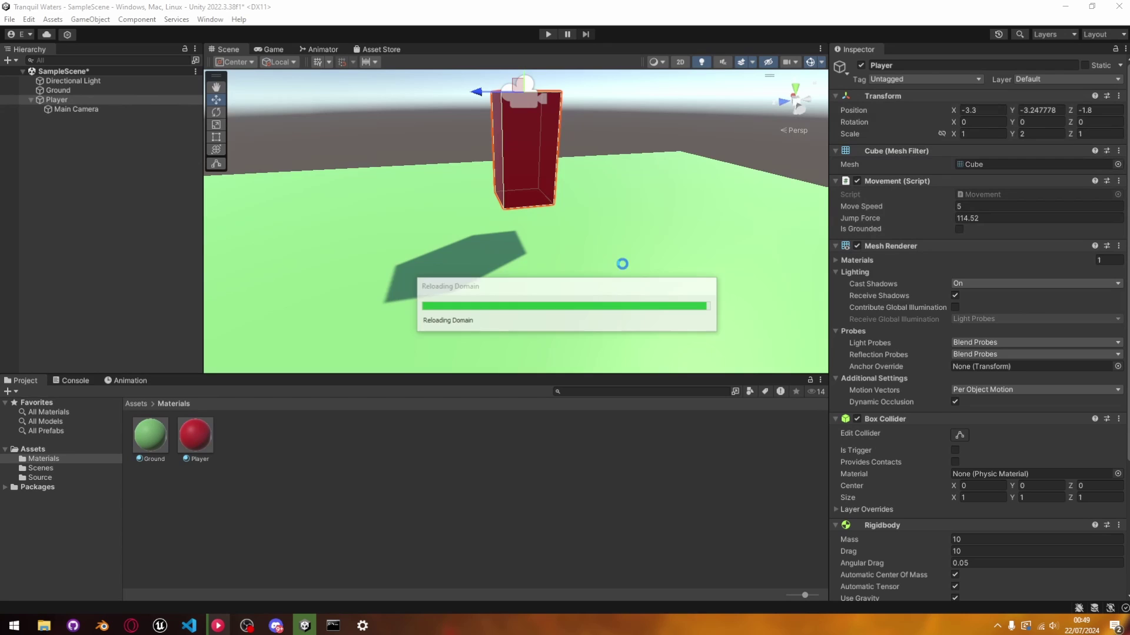
left_click(548, 34)
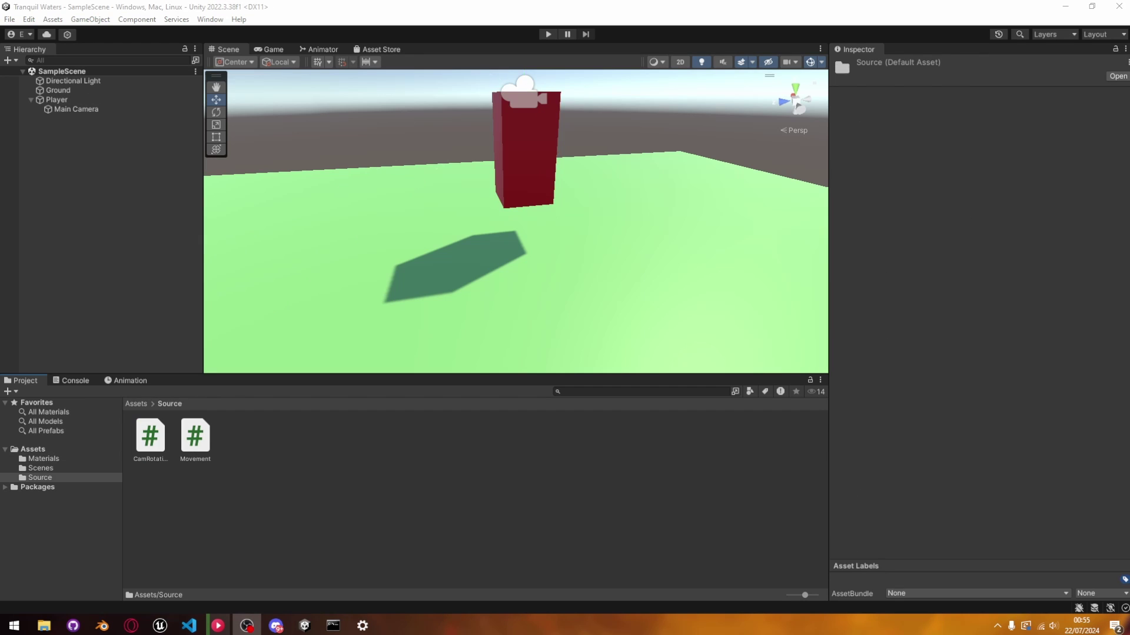
right_click(293, 425)
left_click(638, 139)
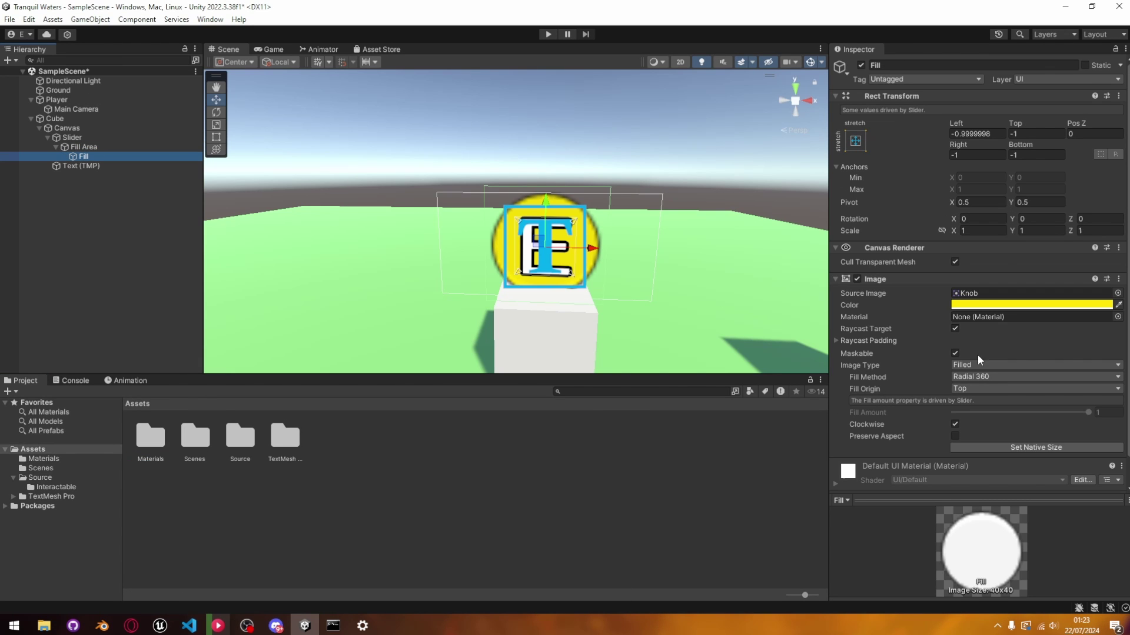
left_click(1007, 293)
scroll(1063, 467, "down", 2)
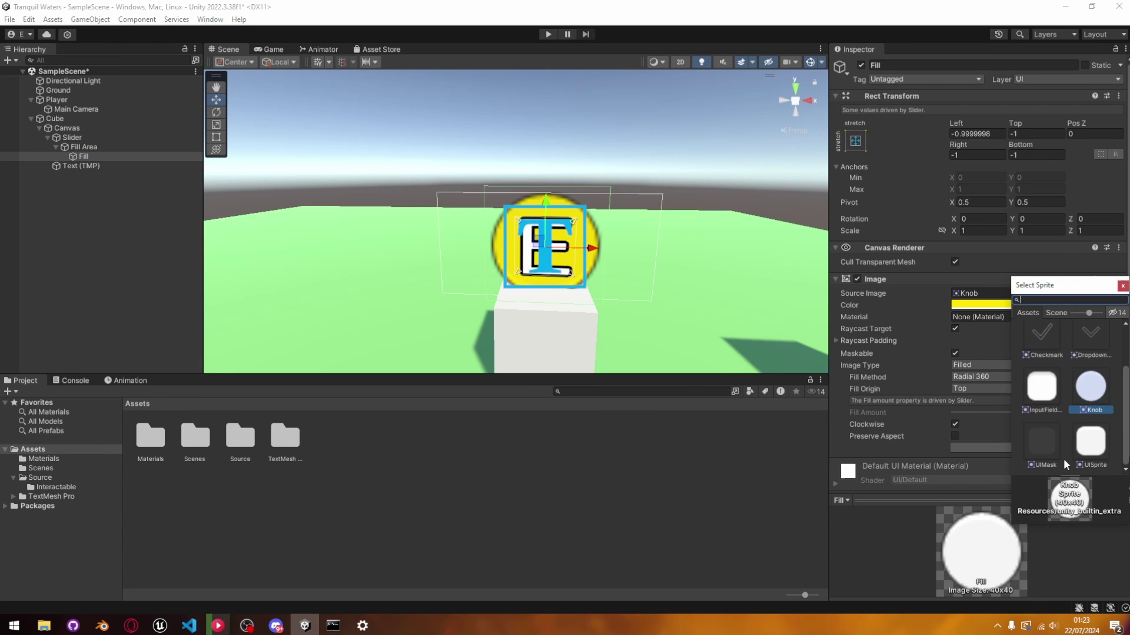
scroll(1063, 467, "up", 3)
scroll(1062, 467, "down", 3)
left_click(1121, 285)
left_click(130, 626)
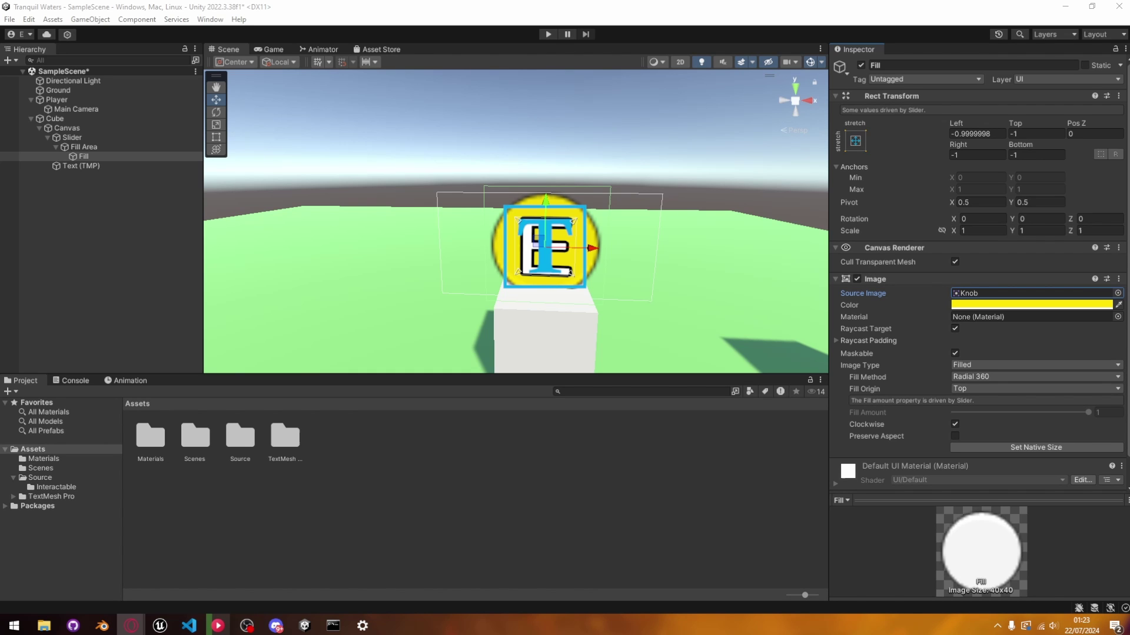
right_click(439, 475)
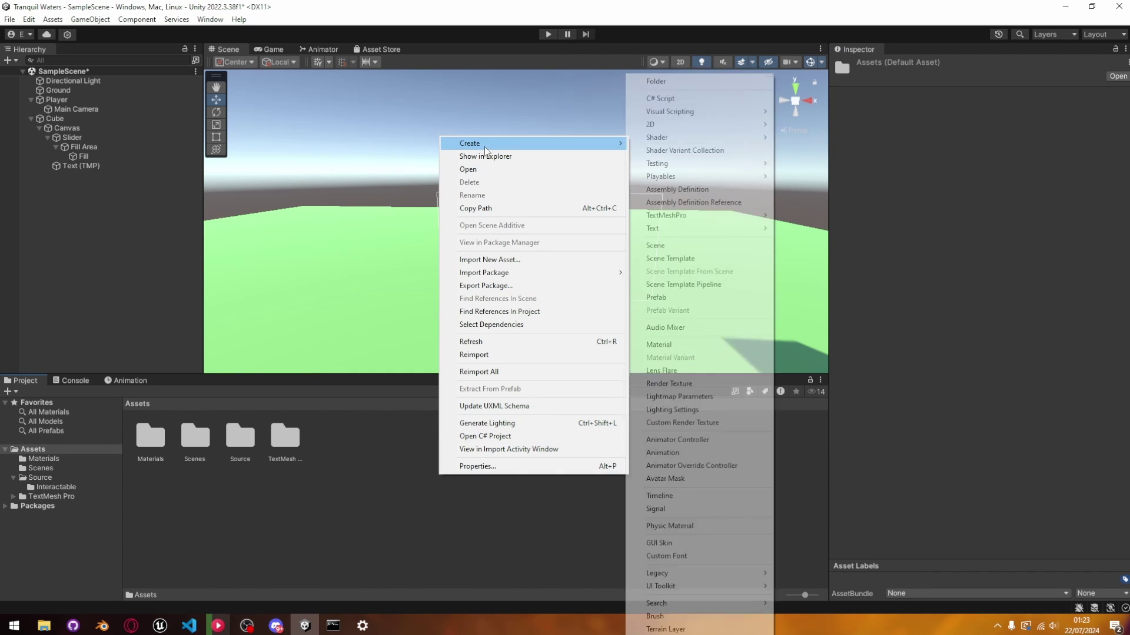
mouse_move(471, 143)
mouse_move(720, 160)
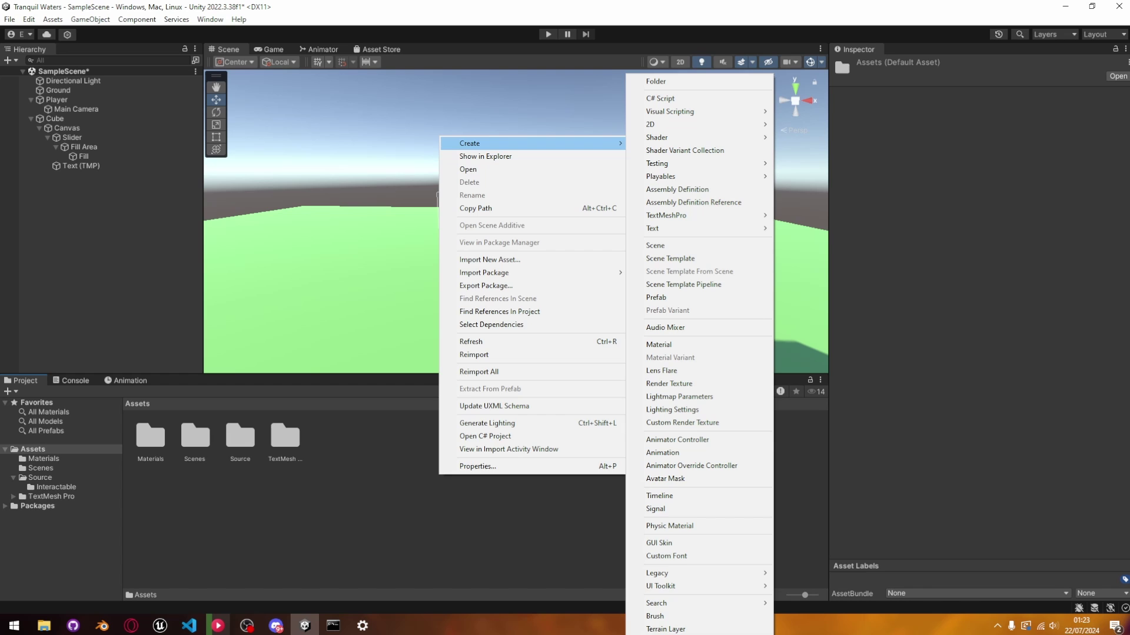
key("alt+Tab")
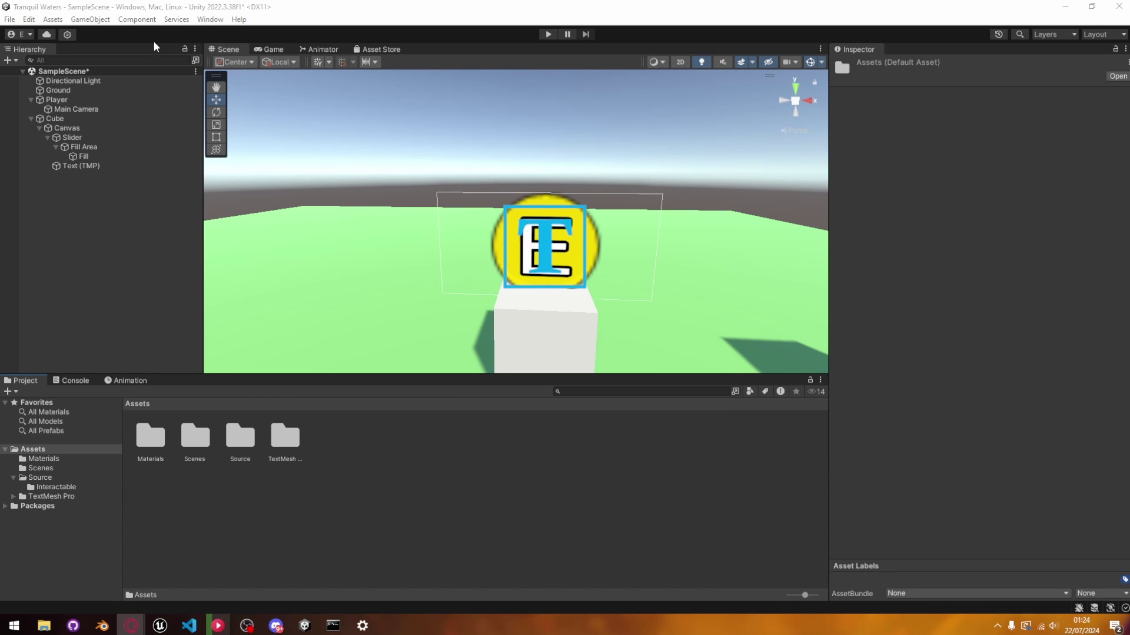
Look up "sprite editor" in the Package Manager and install the 2D feature from the Unity Registry
left_click(29, 19)
mouse_move(209, 18)
left_click(245, 219)
left_click(505, 100)
type("sprite ed")
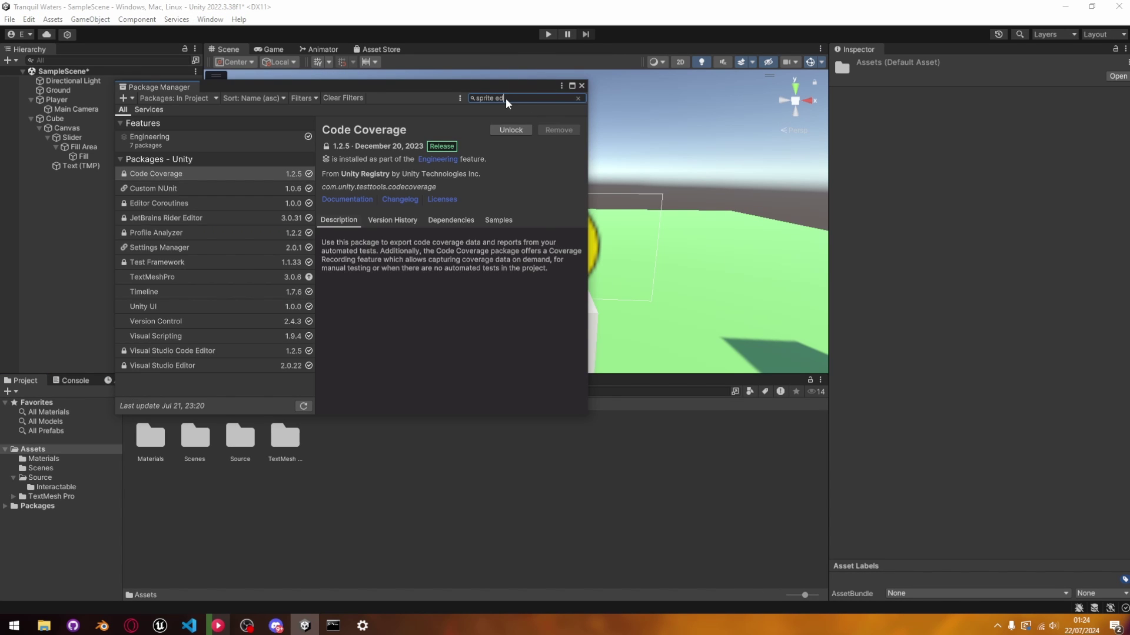
type("itor")
left_click(187, 98)
left_click(192, 112)
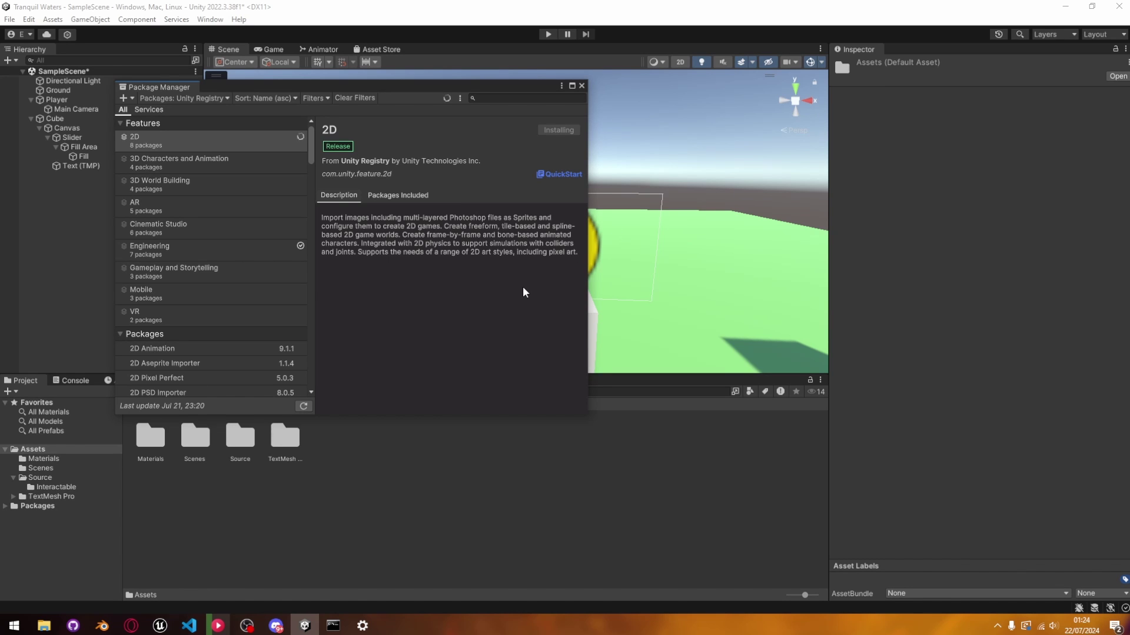
left_click(159, 182)
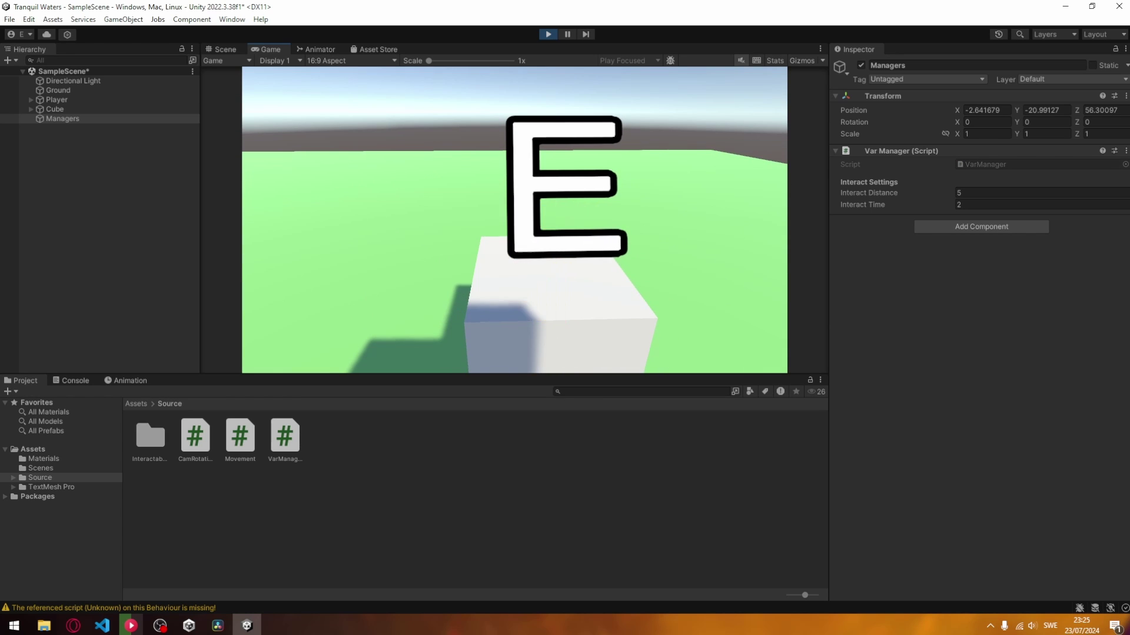
Move the player away from and towards the cube in play mode and trigger its E interaction to test the radial fill
key("s")
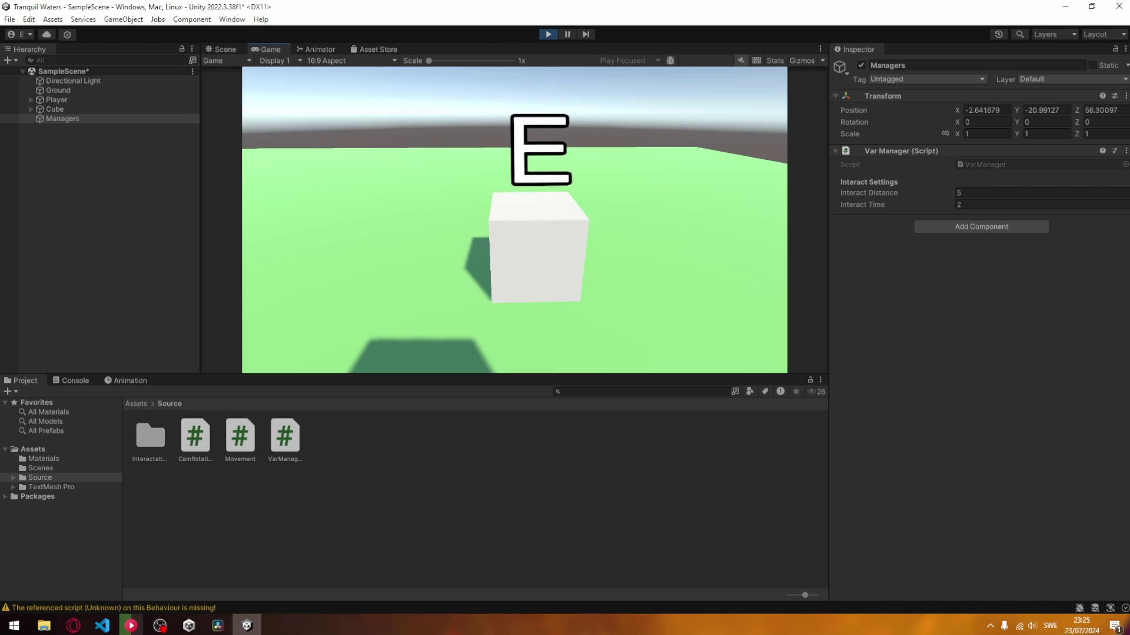
key("w")
key("e")
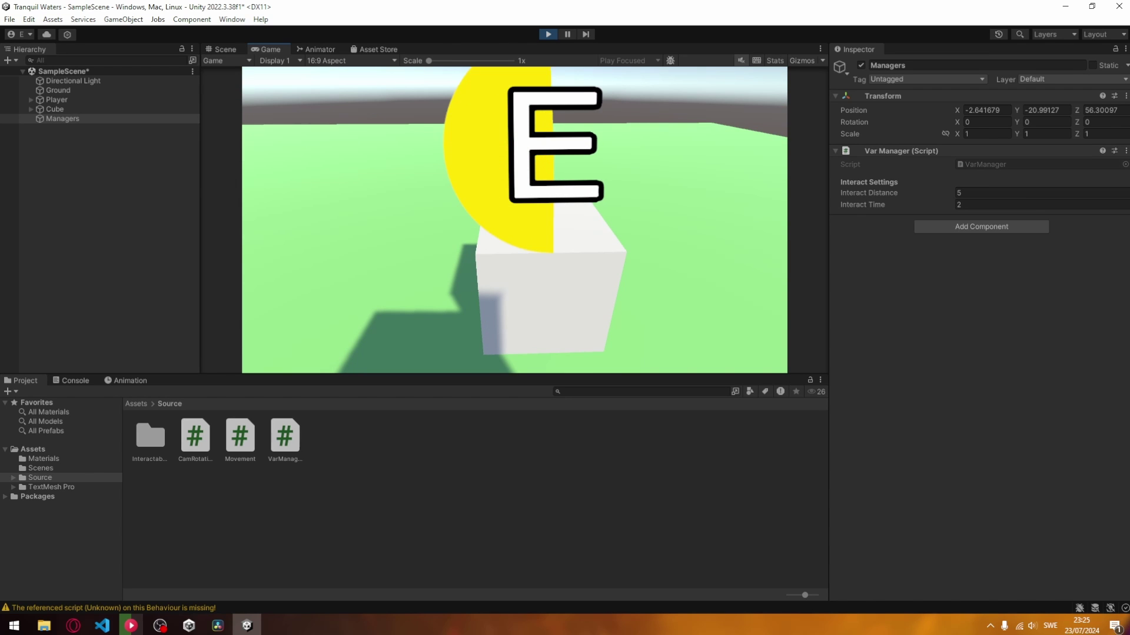
Move the player away from and back to the cube, trigger its light switch interaction again, and end play mode
key("s")
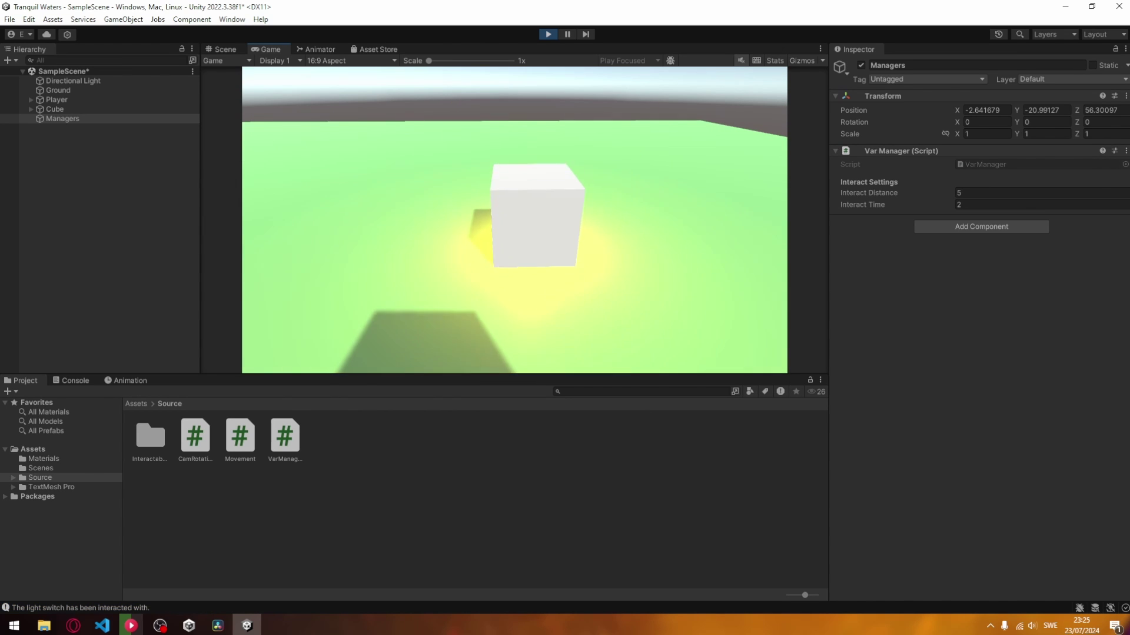
key("w")
key("e")
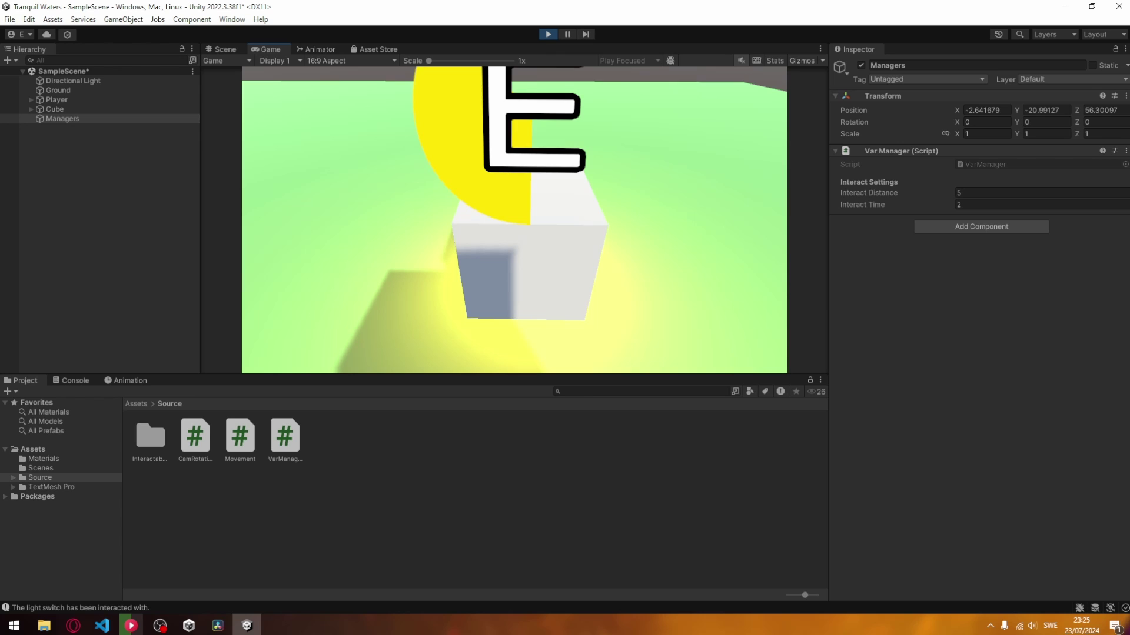
key("Escape")
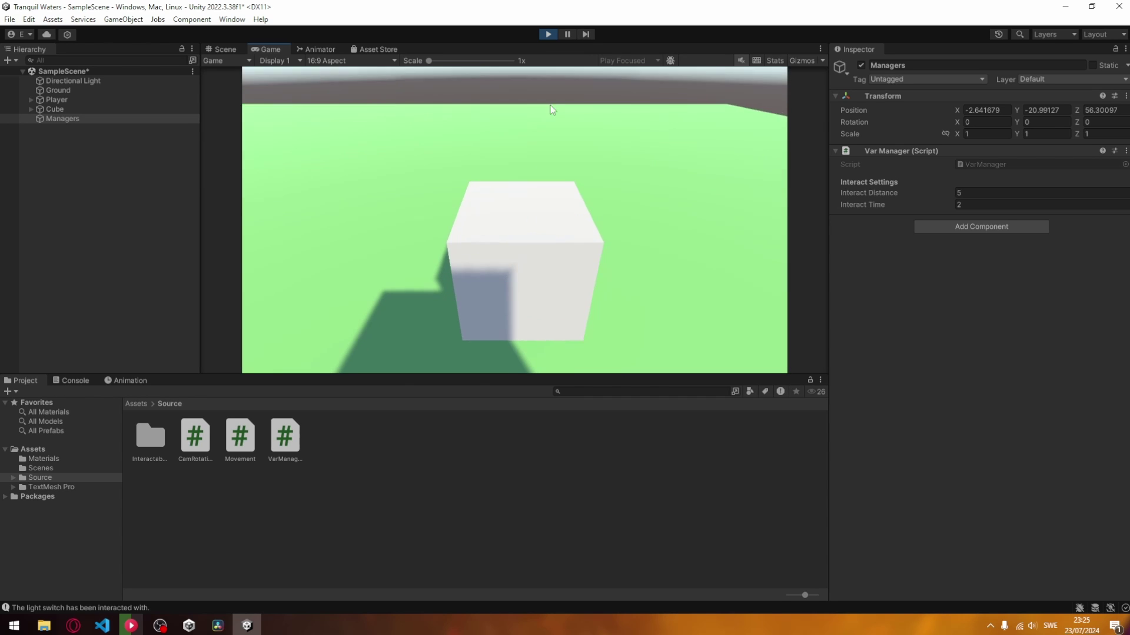
left_click(548, 36)
left_click(74, 383)
Switch to Visual Studio Code and begin an attribute line above the interactDistance variable in VarManager.cs
key("alt+Tab")
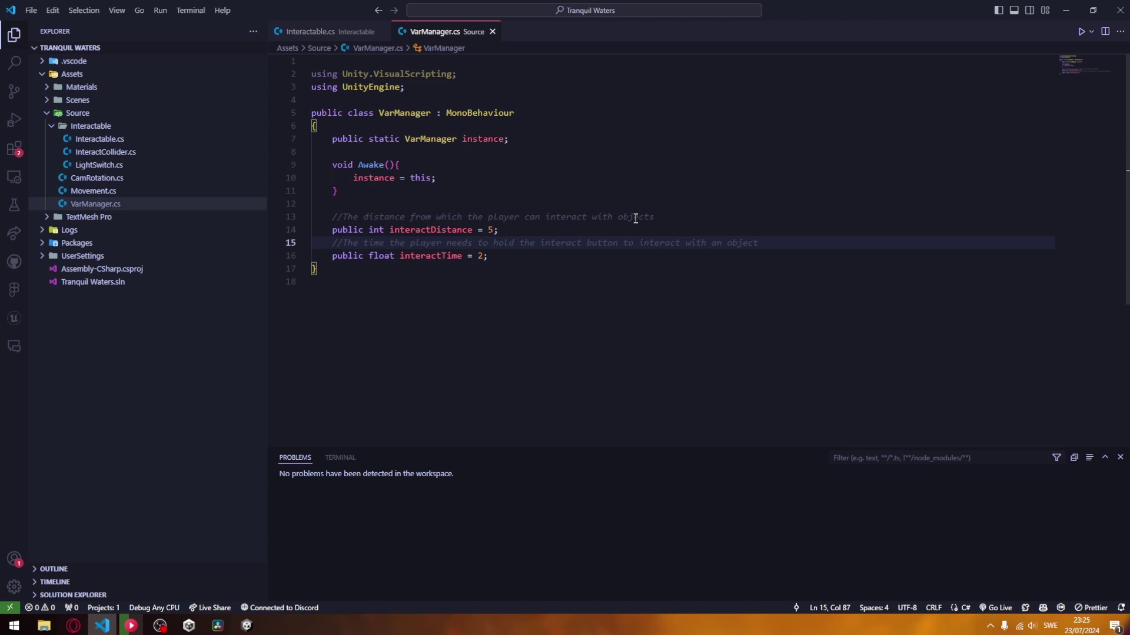
left_click(611, 208)
left_click(673, 218)
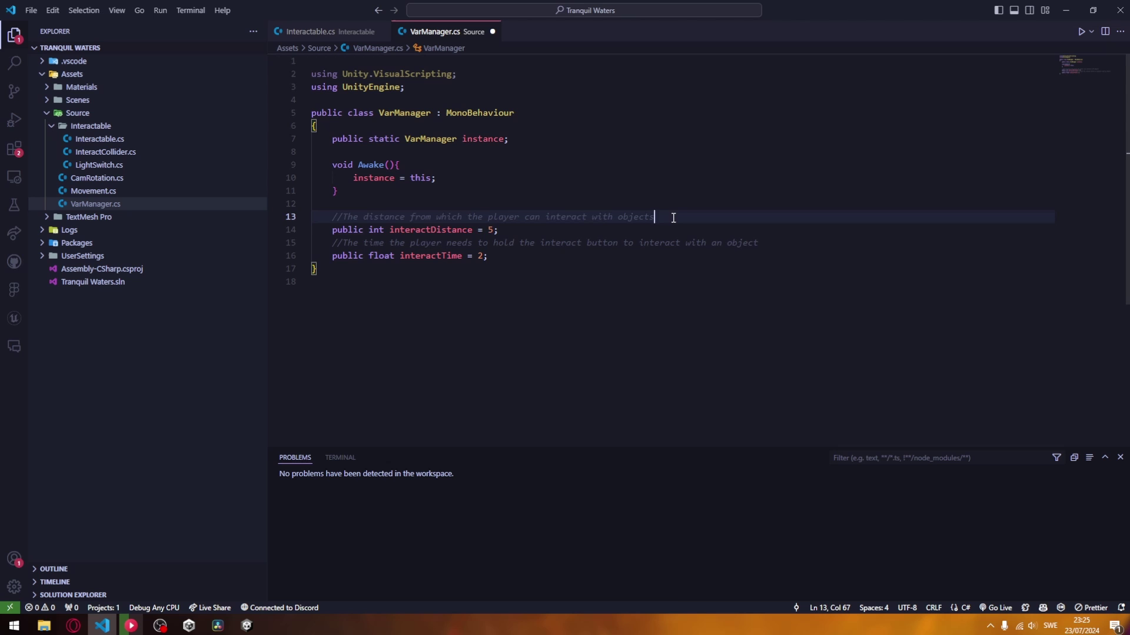
key("Return")
type("[Hi")
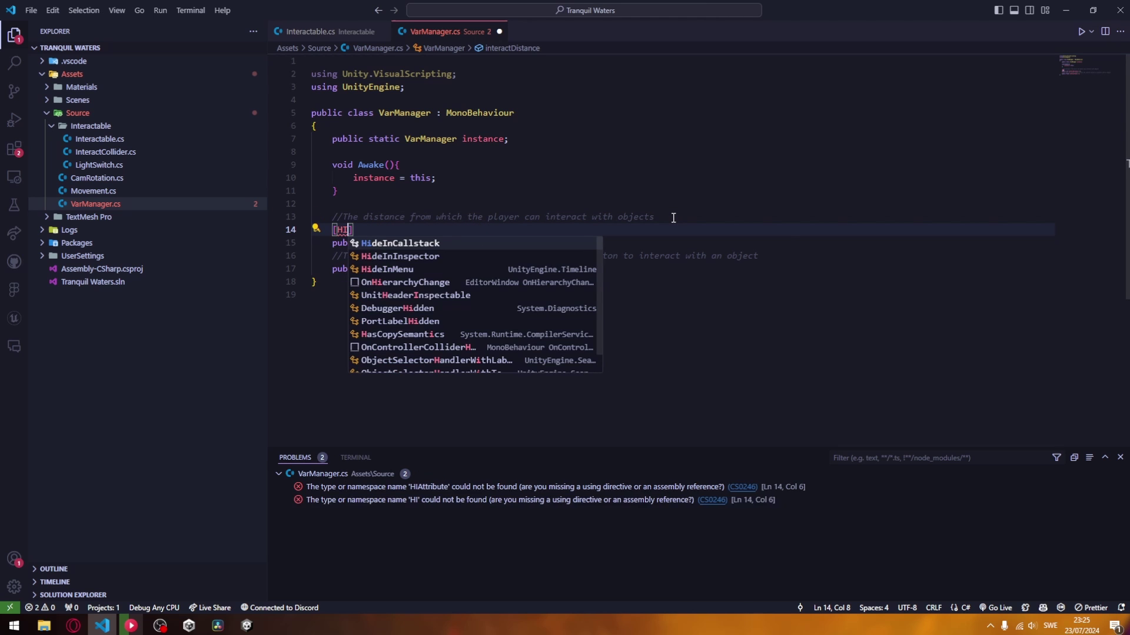
key("BackSpace")
key("BackSpace")
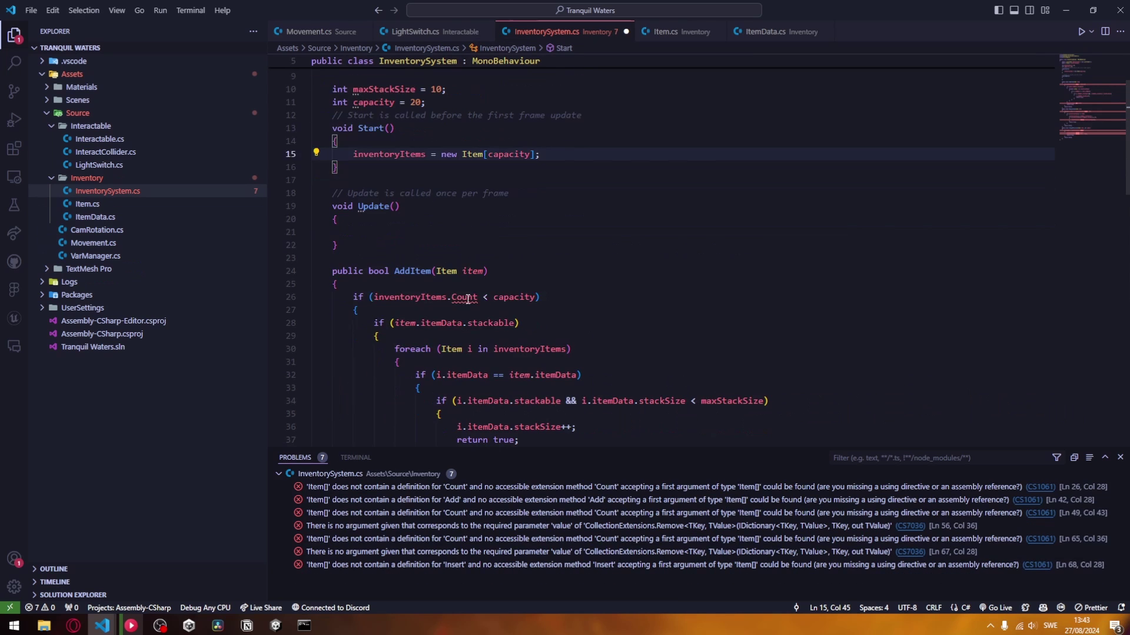
Make AddItem compare inventoryItems.Length with capacity, and replace its stackable block with a commented loop that increments a matching item's stackSize below maxStackSize
scroll(433, 350, "down", 5)
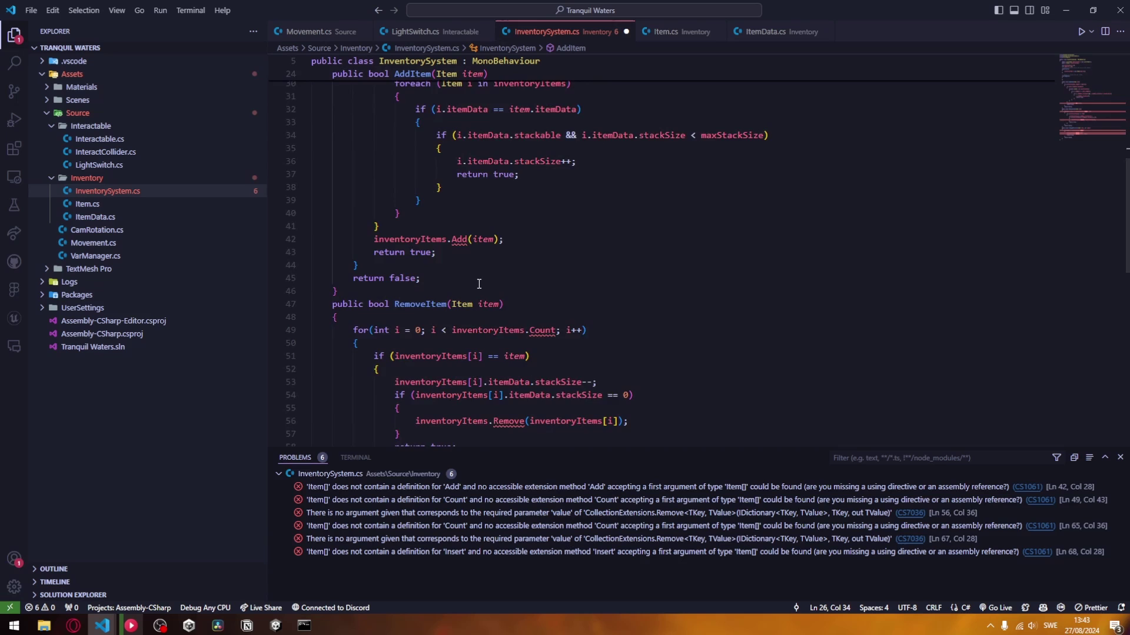
scroll(433, 351, "up", 3)
left_click(502, 351)
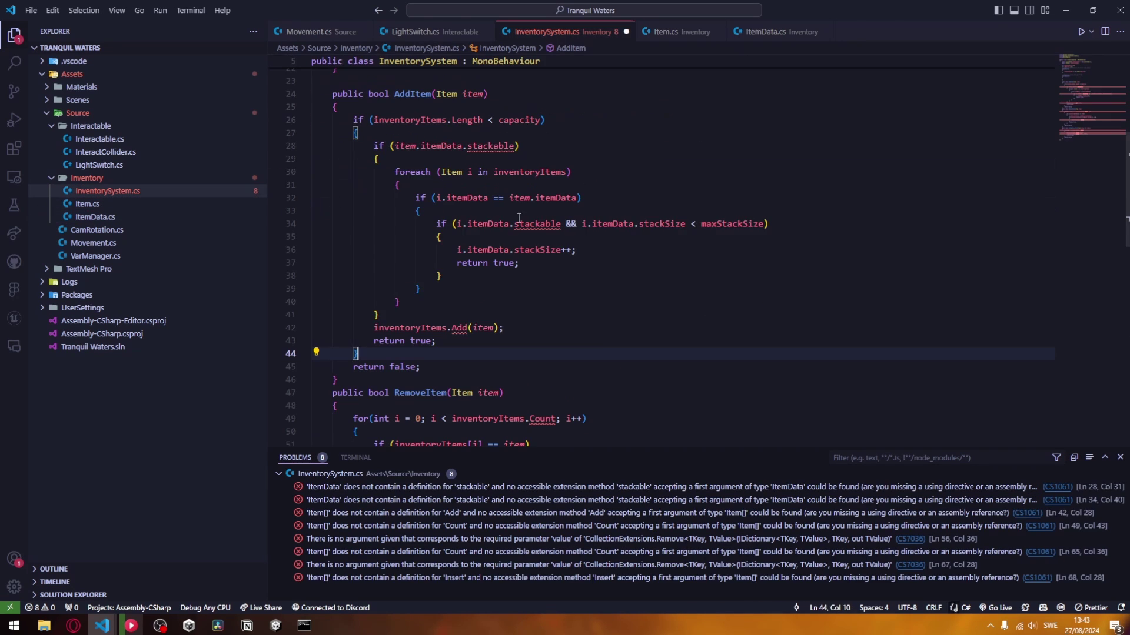
left_click_drag(503, 328, 375, 146)
key("BackSpace")
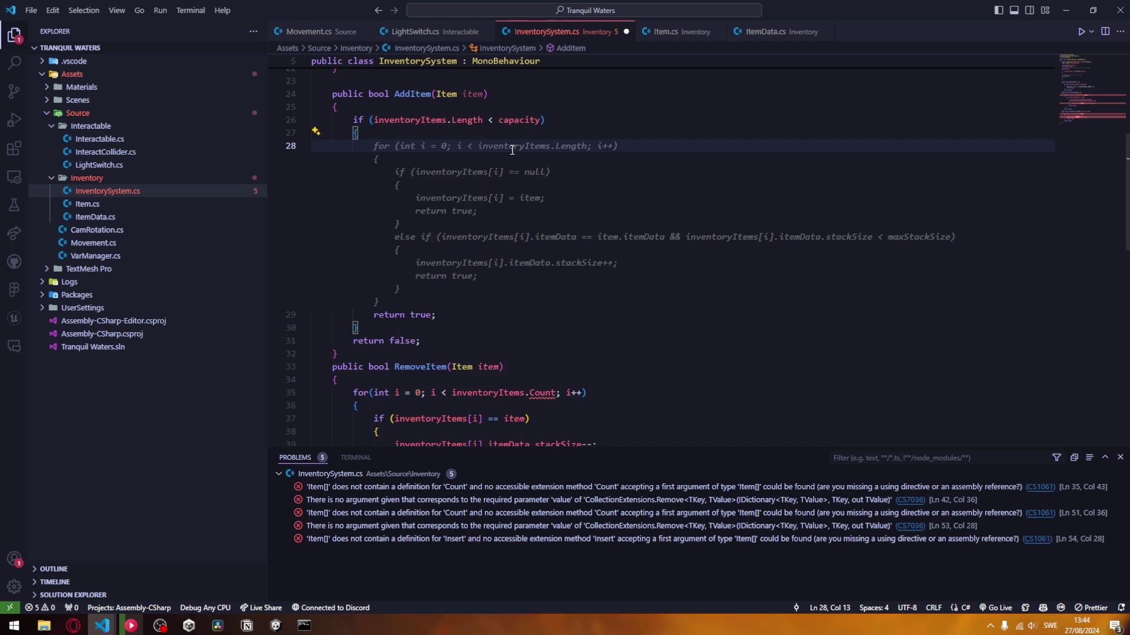
key("Tab")
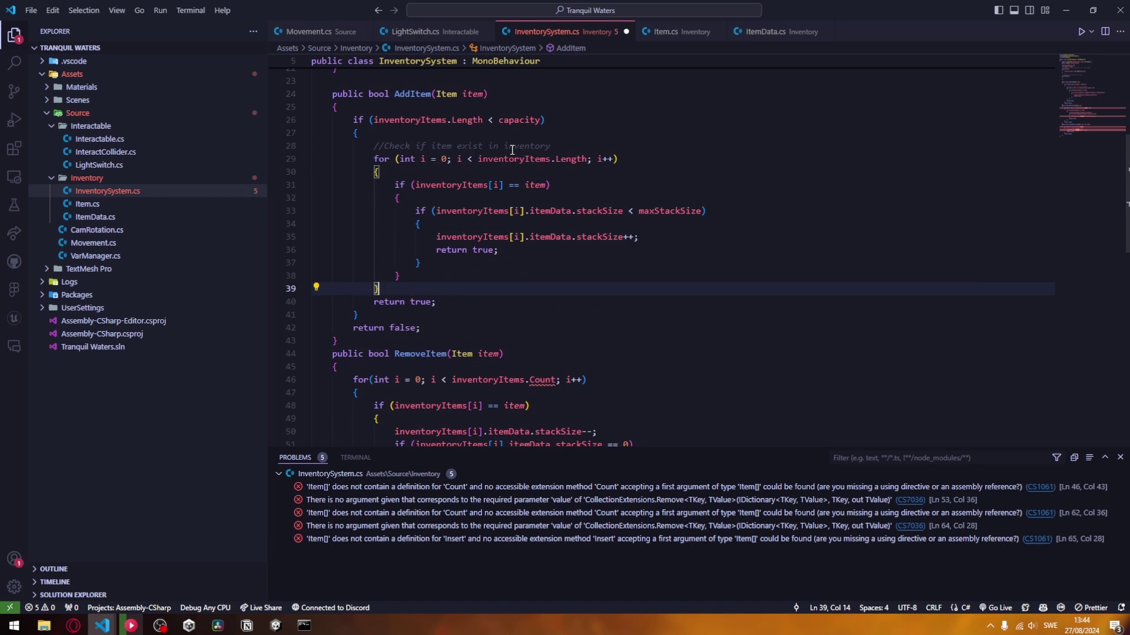
Add a loop commented "Item does not exist in inventory, add it" that fills the first null slot, and remove the return true after it
key("Return")
type("//id it")
key("Return")
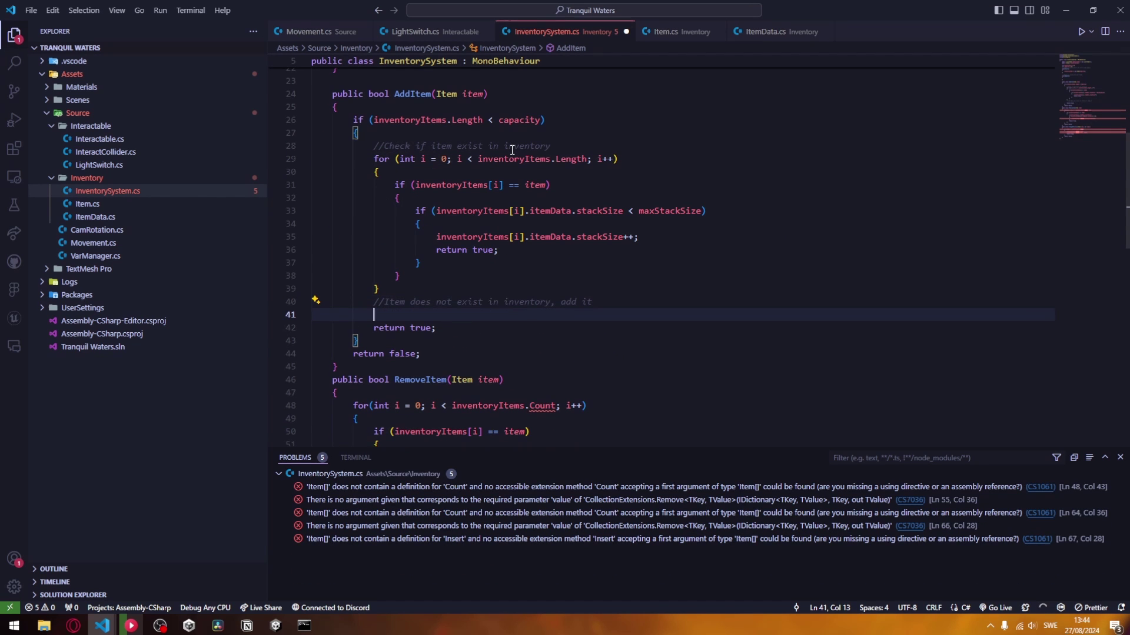
key("Tab")
scroll(604, 324, "down", 2)
left_click(489, 376)
key("ctrl+x")
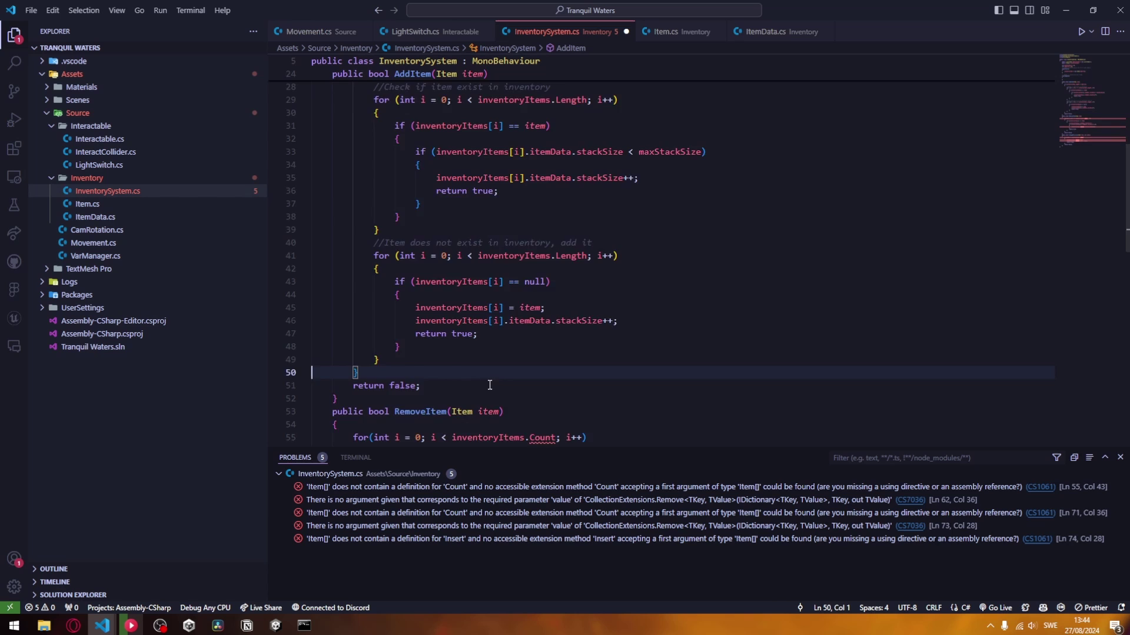
Replace Count with Length in the RemoveItem loop condition
scroll(494, 392, "up", 2)
scroll(494, 396, "down", 6)
left_click(540, 282)
double_click(541, 289)
type("Length")
In Start, add a foreach loop commented "Add default items to inventory" that calls AddItem for each item in defaultItems
scroll(526, 392, "up", 12)
left_click(577, 247)
key("Return")
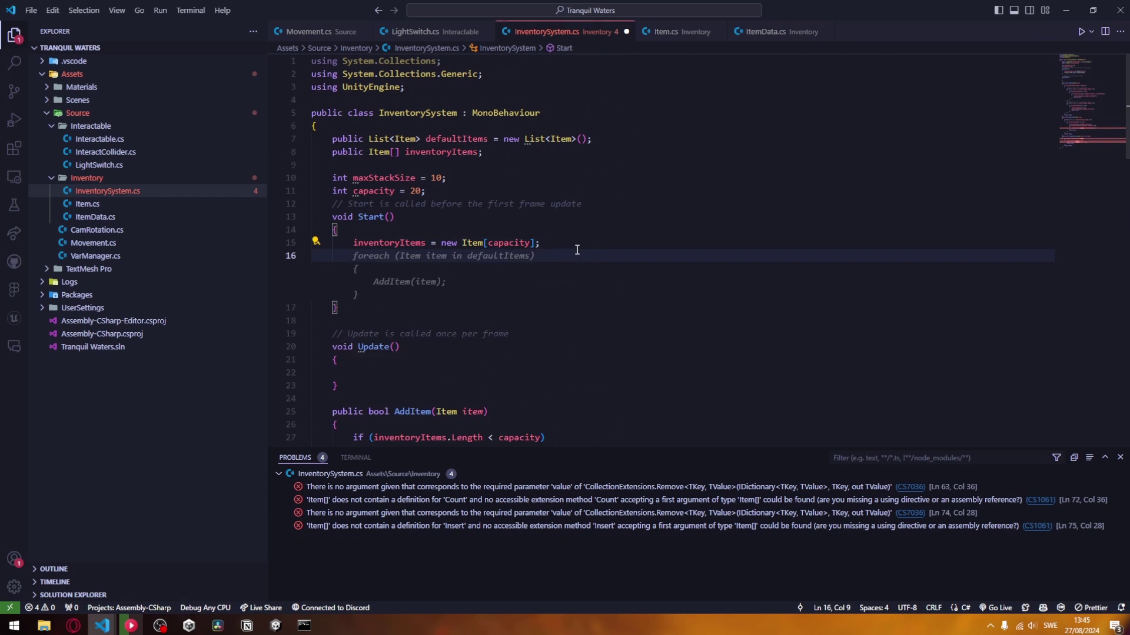
type("//Add default items to inventory")
key("Tab")
key("Return")
key("Tab")
key("Up")
key("Up")
key("Up")
key("Right")
key("Left")
key("Left")
Insert a loop commented "Fill array with null" right after the inventoryItems array is created in Start
left_click(560, 247)
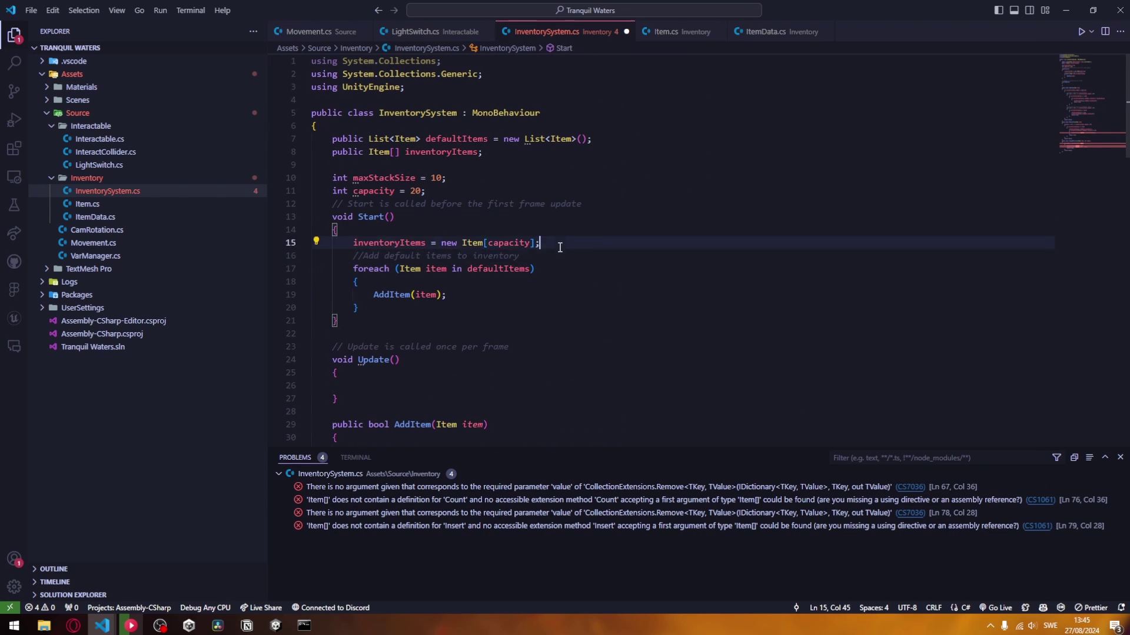
key("Return")
type("//Fill array with null")
key("Return")
key("Tab")
left_click(475, 255)
left_click(441, 307)
In RemoveItem, replace the Remove call with inventoryItems[i] = null and comment it "Remove item from inventory"
scroll(530, 386, "down", 12)
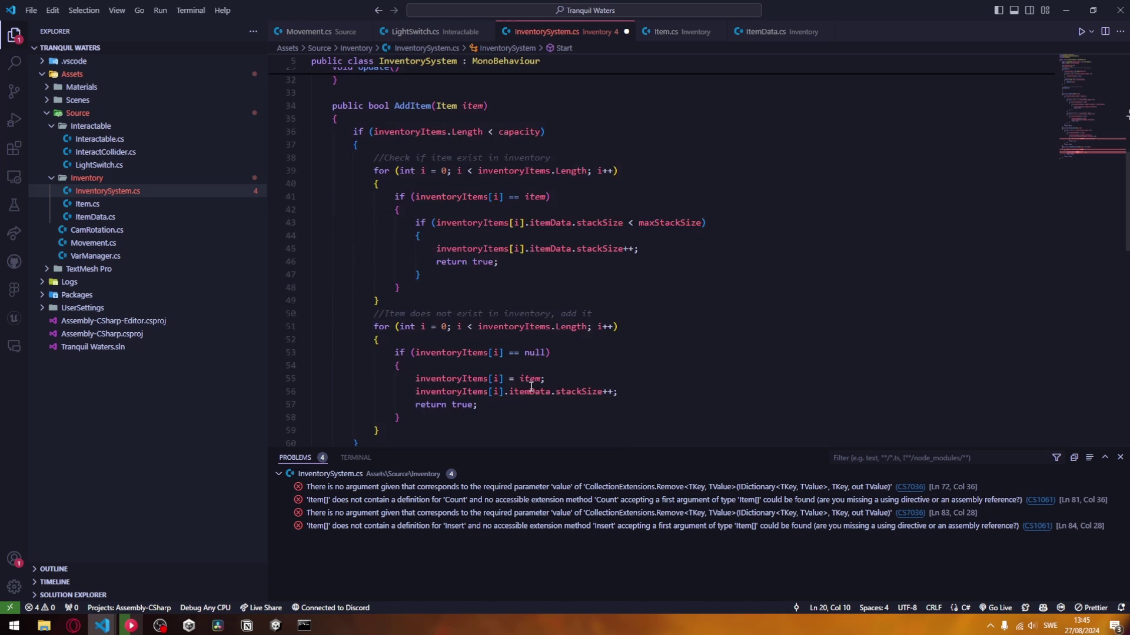
left_click(503, 304)
left_click_drag(625, 304, 488, 304)
type("[i] = null")
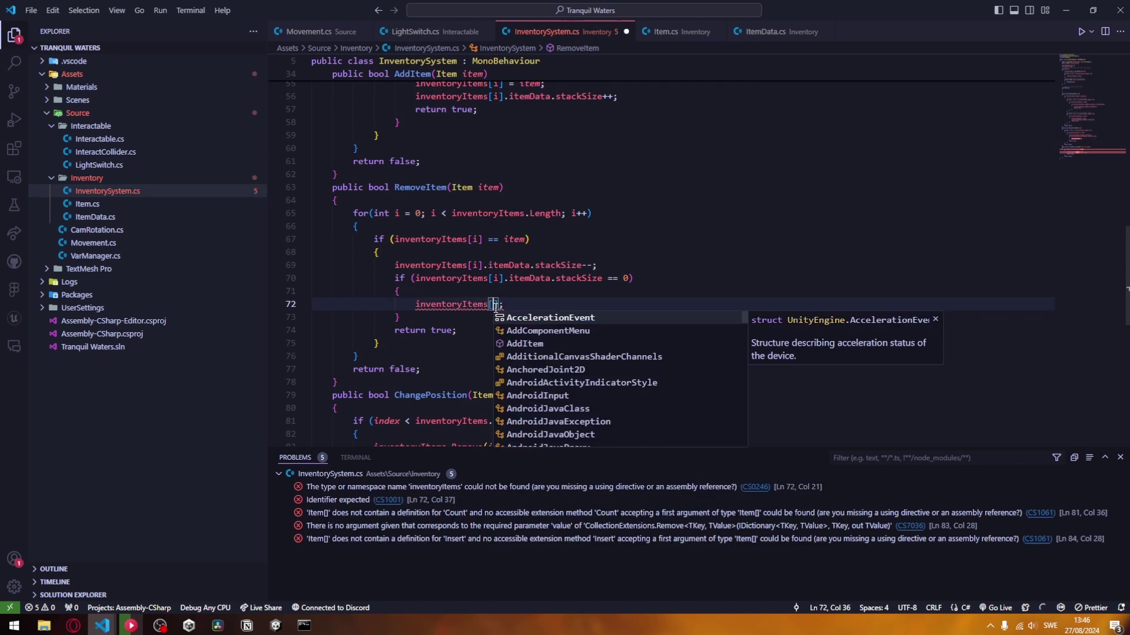
scroll(529, 265, "down", 2)
left_click(530, 229)
type("//Remove item from inventory")
Change the ChangePosition condition to use inventoryItems.Length and also require inventoryItems[index] == null
scroll(529, 235, "down", 3)
double_click(504, 286)
type("Length && inventoryItems[index] == null")
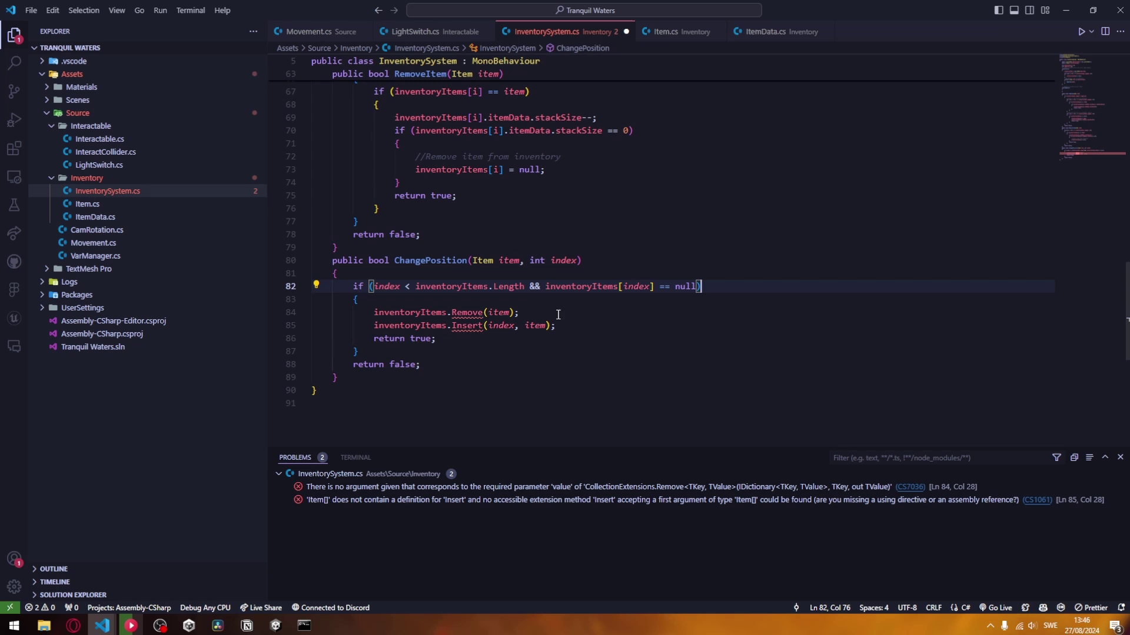
left_click_drag(514, 312, 451, 318)
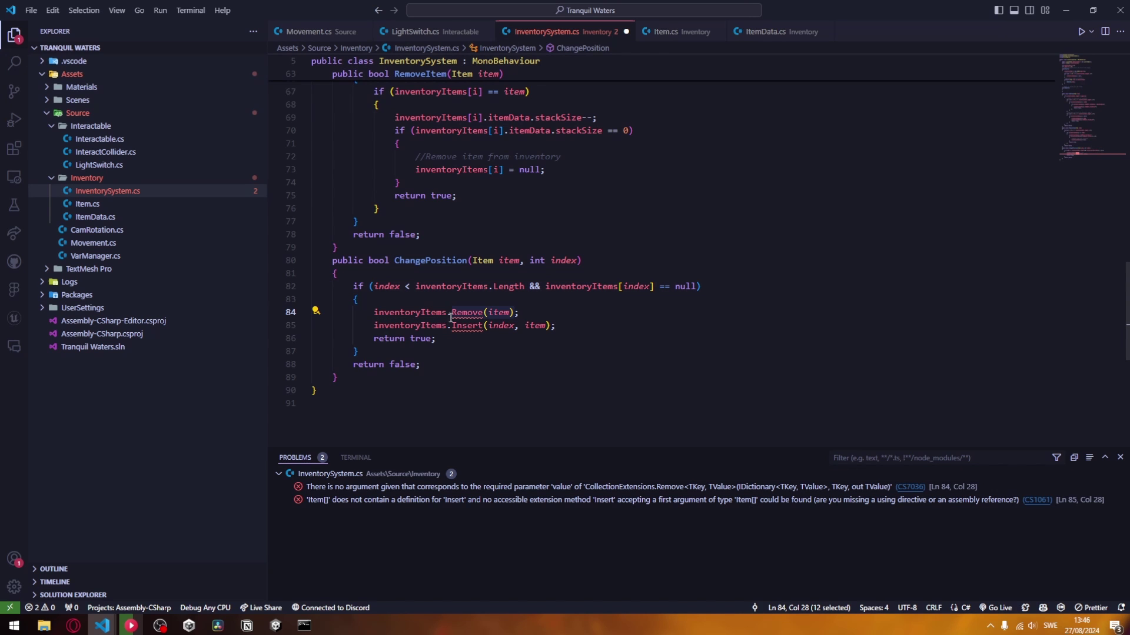
Add a public int method FindIndexOfItem(Item item) that loops through inventoryItems and returns the matching index or -1
left_click(608, 377)
key("Return")
type("public int IndexOfItem(Item item)     {         for (int i = 0; i < inventoryItems.Length; i++)         {             if (inventoryItems[i] == item)             {                 return i;             }         }         return -1;     }")
key("Tab")
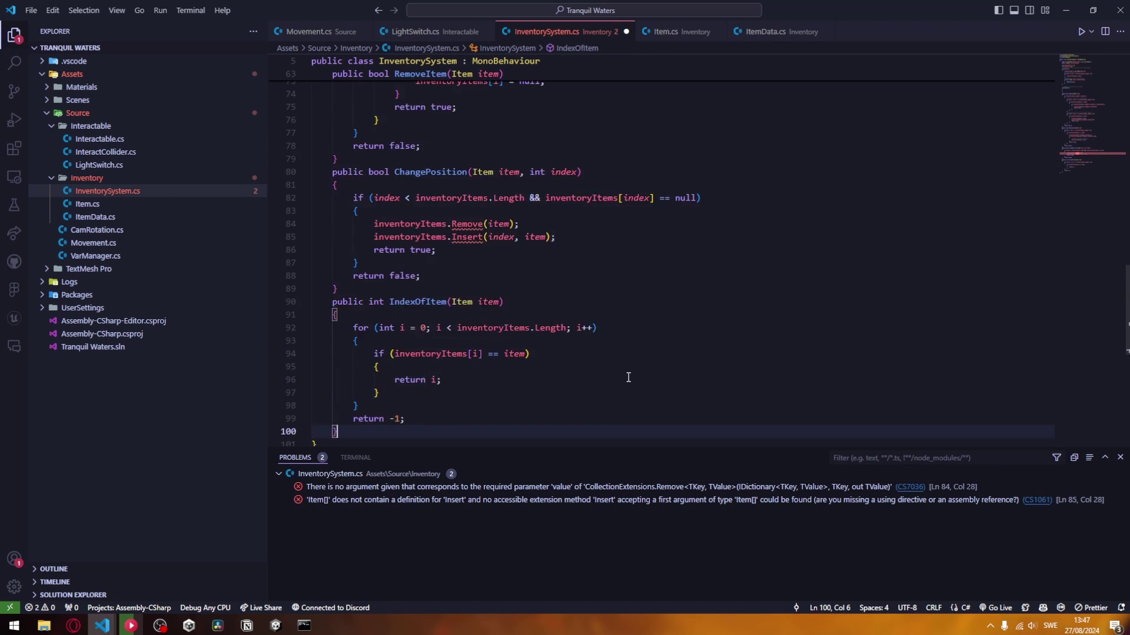
scroll(628, 377, "down", 2)
left_click(390, 242)
type("Find")
left_click(442, 347)
Replace the Remove call in ChangePosition with inventoryItems[FindIndexOfItem(item)] = null
scroll(441, 347, "up", 2)
left_click(523, 197)
left_click(514, 226)
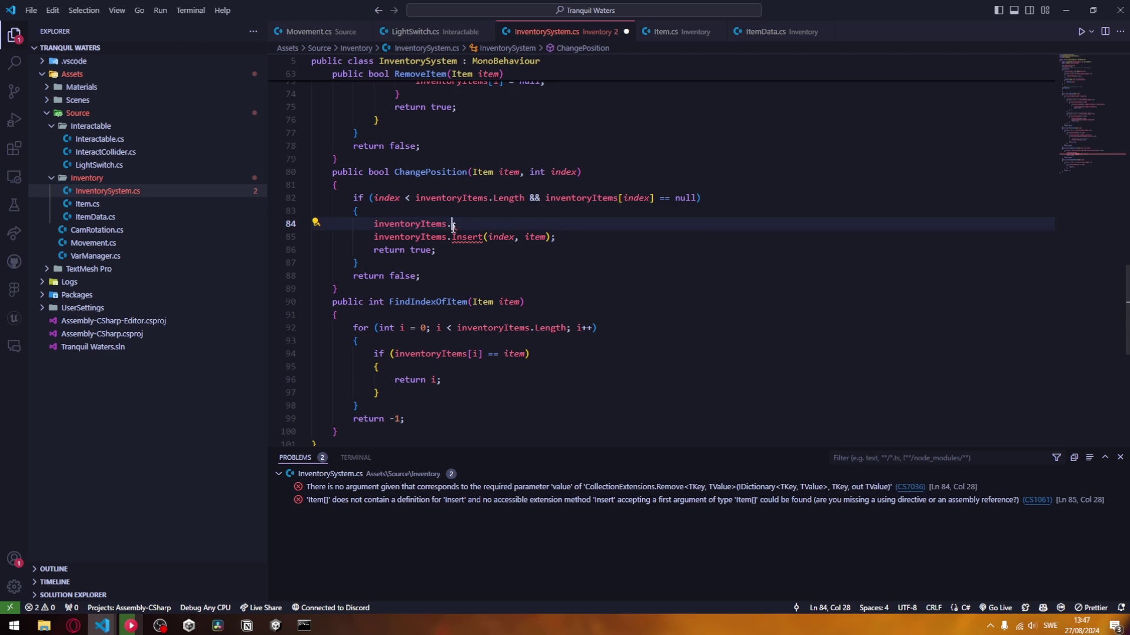
key("BackSpace")
type("[FindIndexOfItem(item)] = null")
key("Tab")
Replace the Insert call in ChangePosition with inventoryItems[index] = item
key("Down")
key("ctrl+Left")
key("ctrl+Left")
key("ctrl+Left")
key("ctrl+Left")
key("Left")
key("ctrl+BackSpace")
key("BackSpace")
type("[")
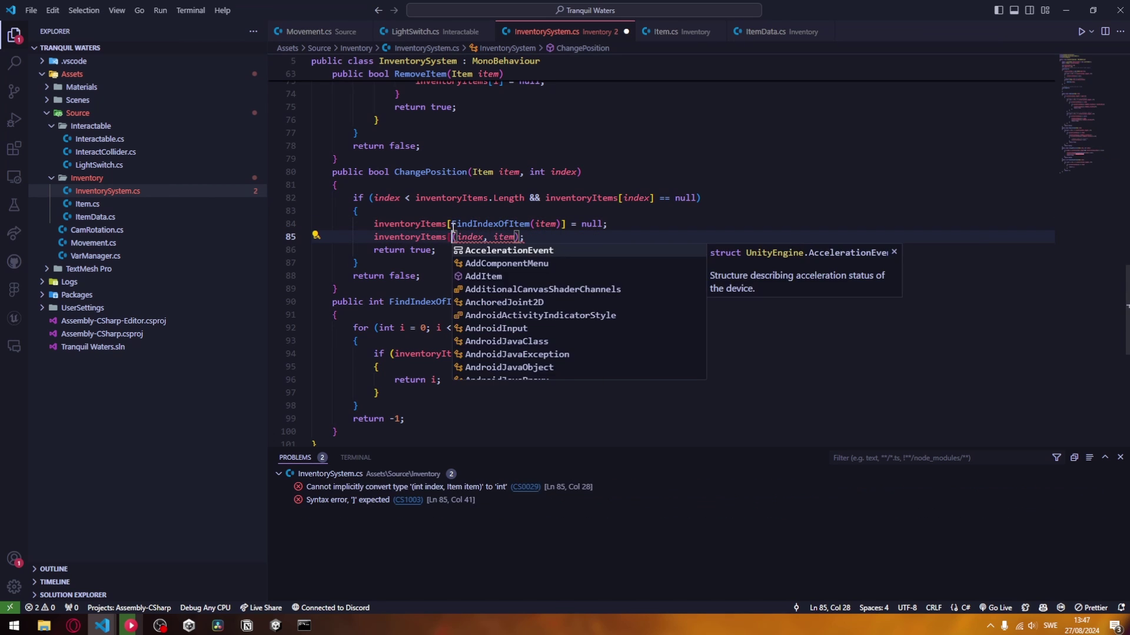
type("index] = item")
key("ctrl+Delete")
key("ctrl+Delete")
key("ctrl+Delete")
key("ctrl+Delete")
key("Delete")
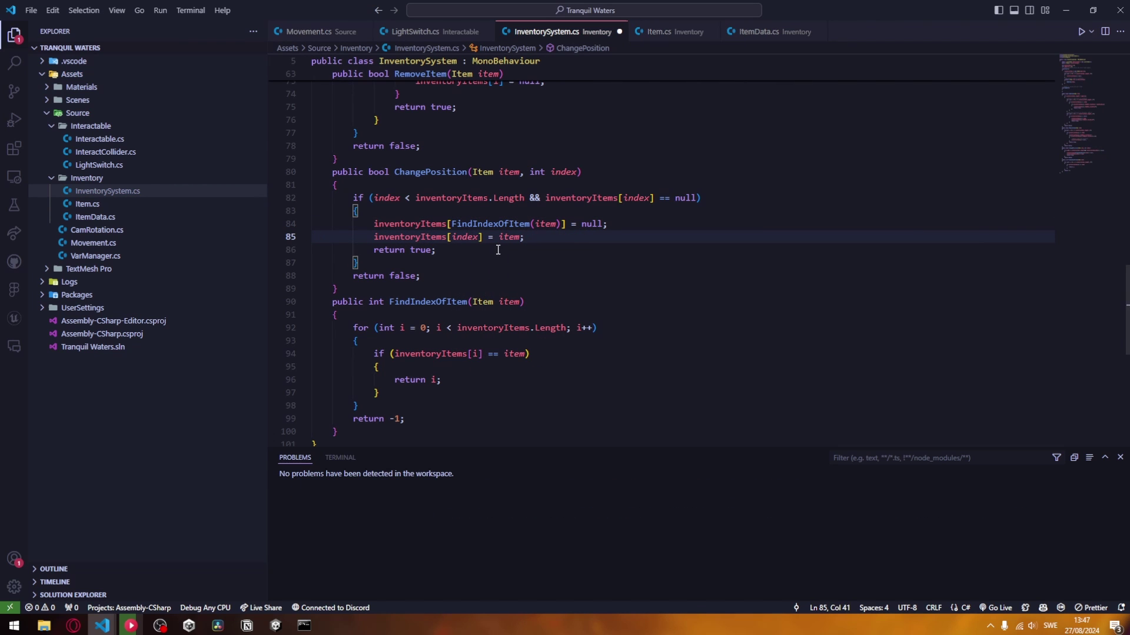
Declare an int variable named itemIndex at the start of the ChangePosition method
left_click(559, 225)
left_click(519, 189)
key("Return")
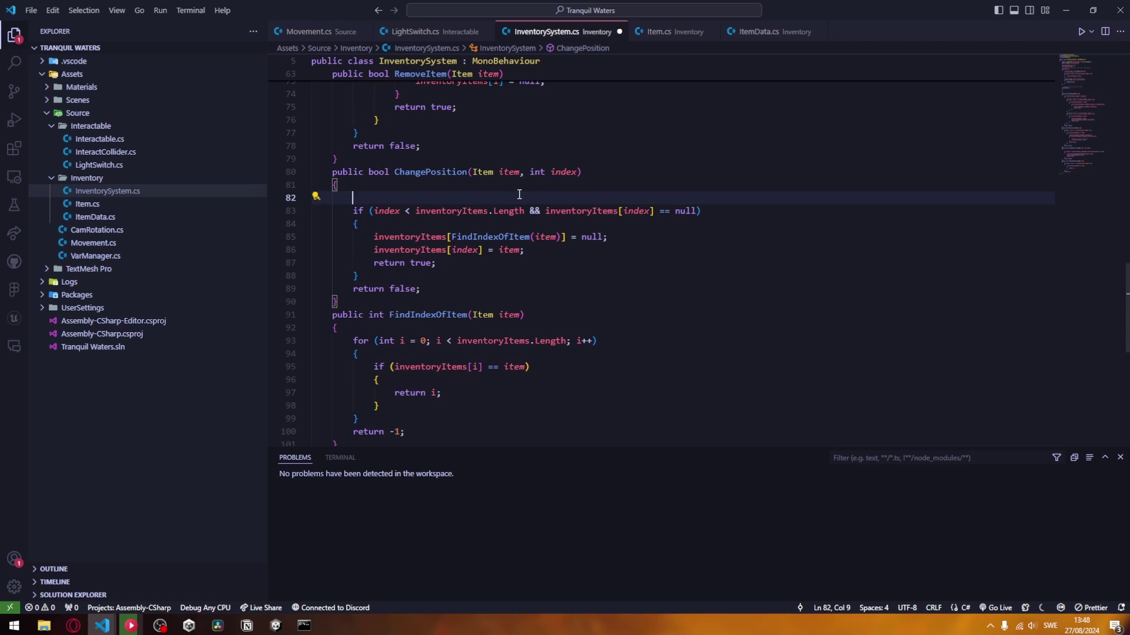
type("int itemIndex =")
key("Tab")
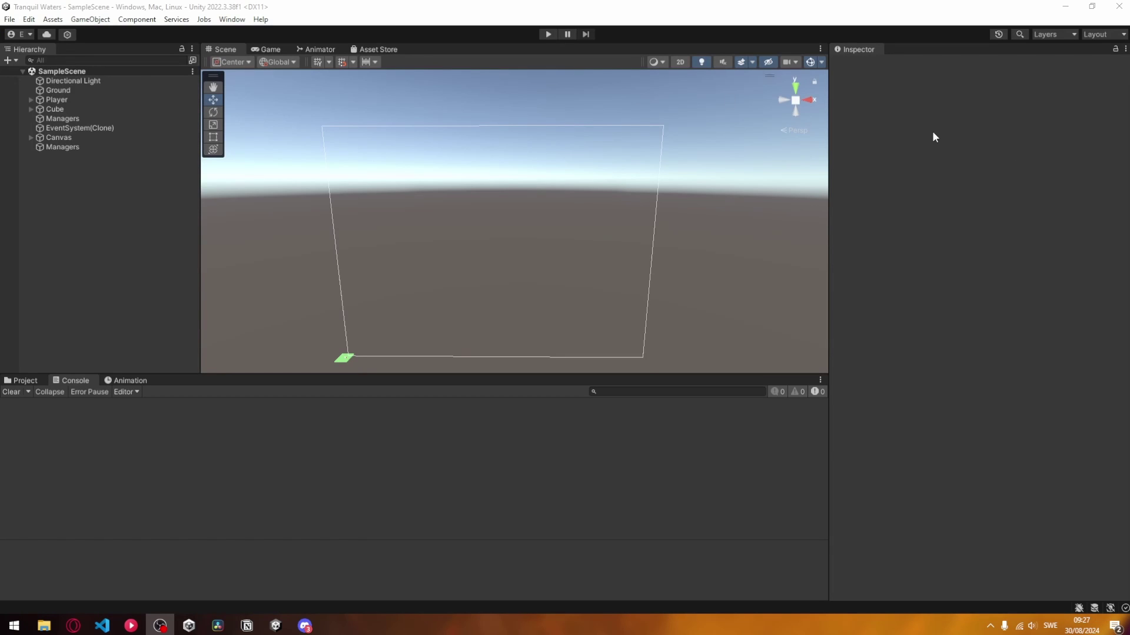
Play-test SampleScene in Unity, opening the inventory and moving the red potion between slots
left_click(542, 35)
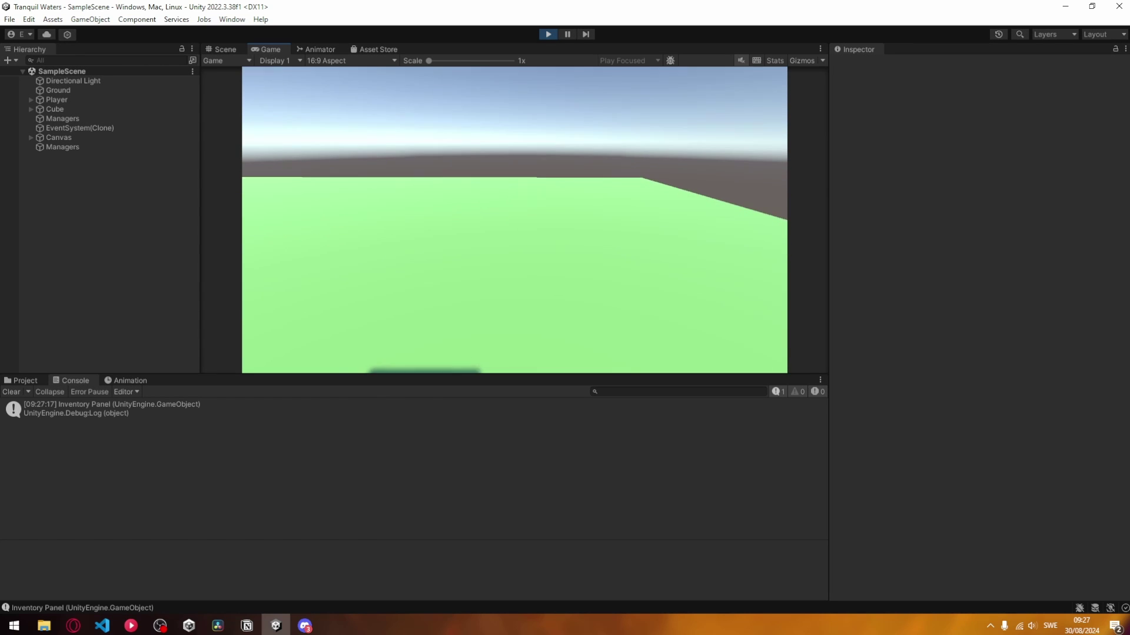
key("Tab")
key("e")
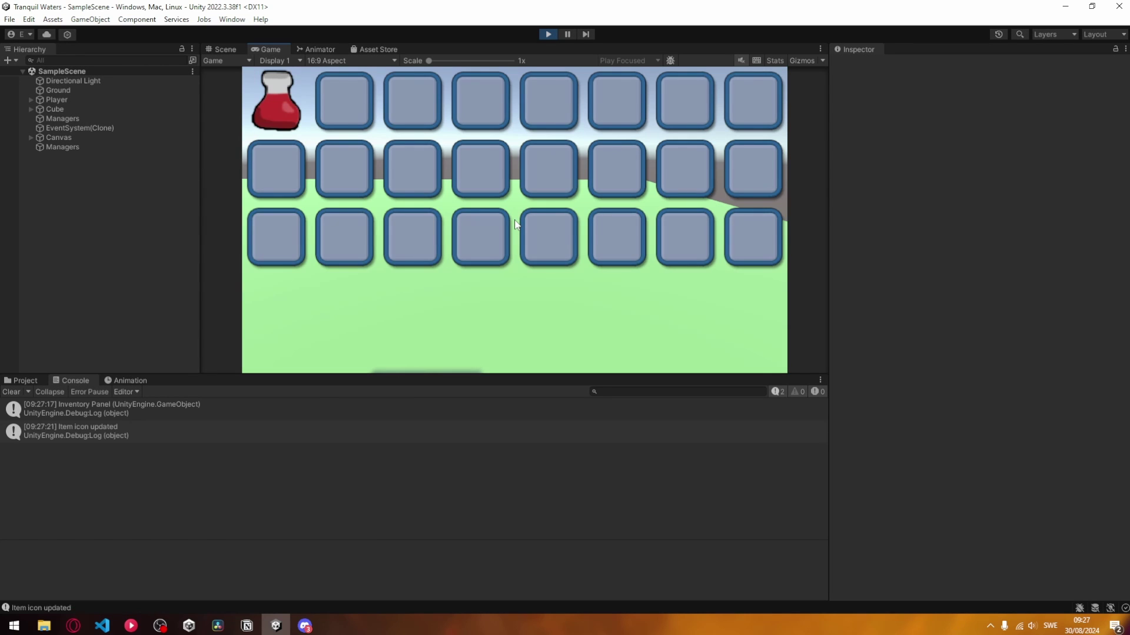
left_click_drag(279, 118, 292, 116)
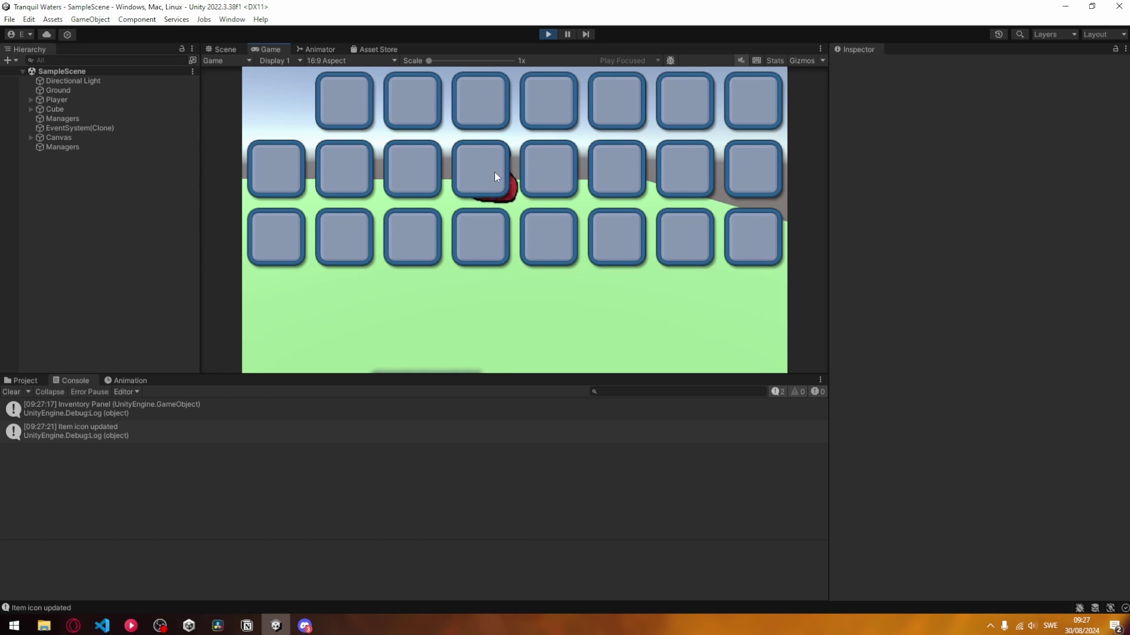
left_click_drag(494, 173, 556, 103)
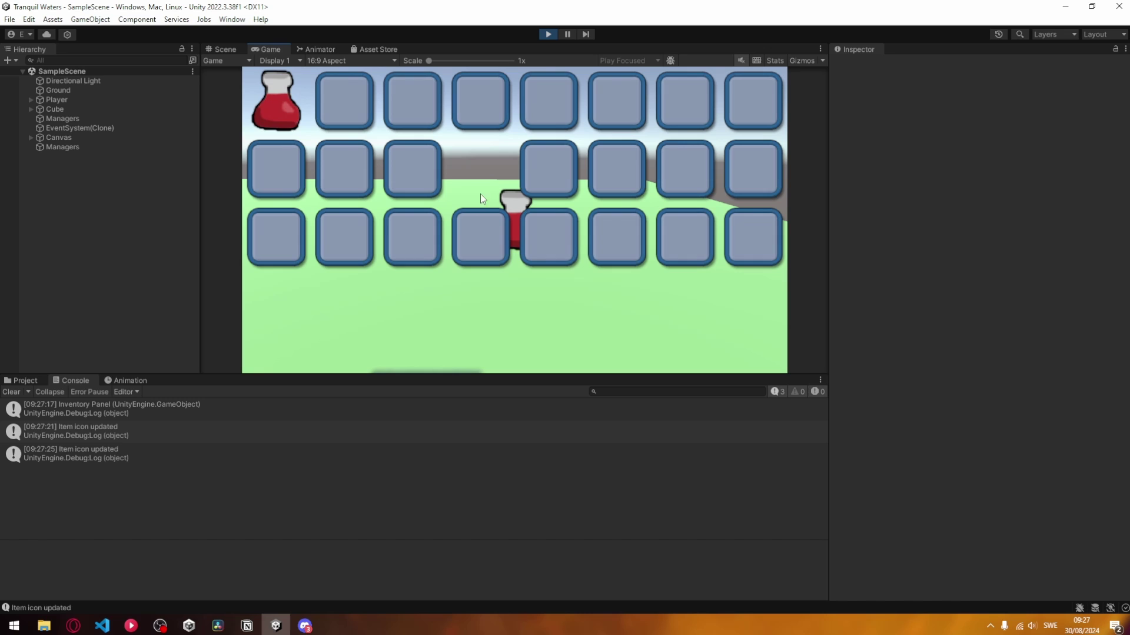
left_click_drag(515, 218, 337, 172)
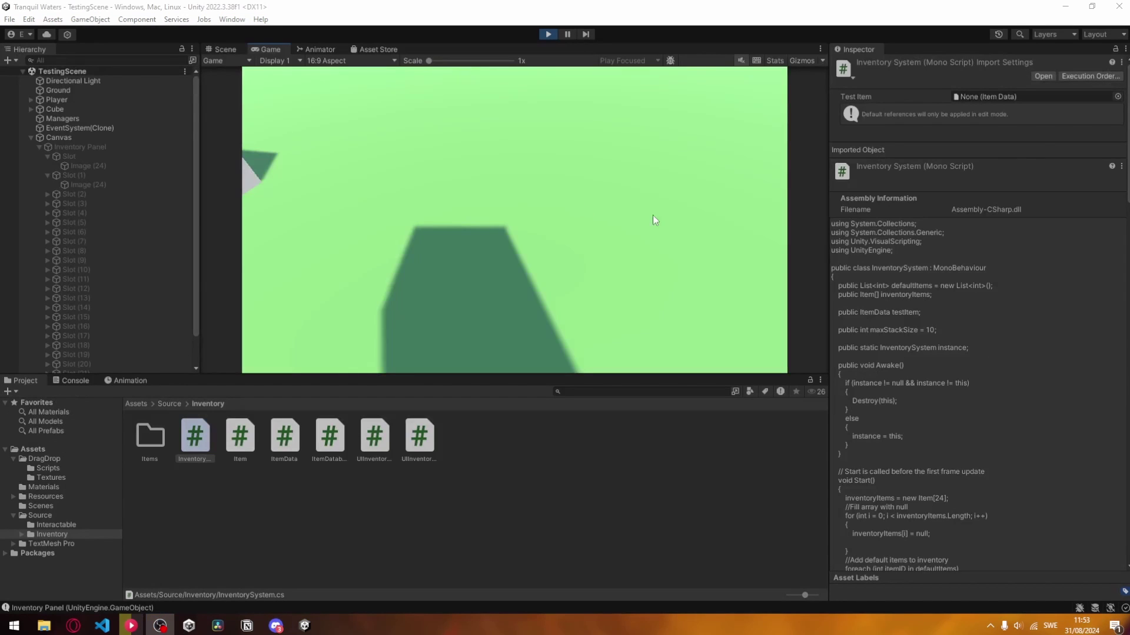
Open the inventory in TestingScene's play mode and try moving from the second slot of the middle row to the slot above
left_click(653, 220)
key("Tab")
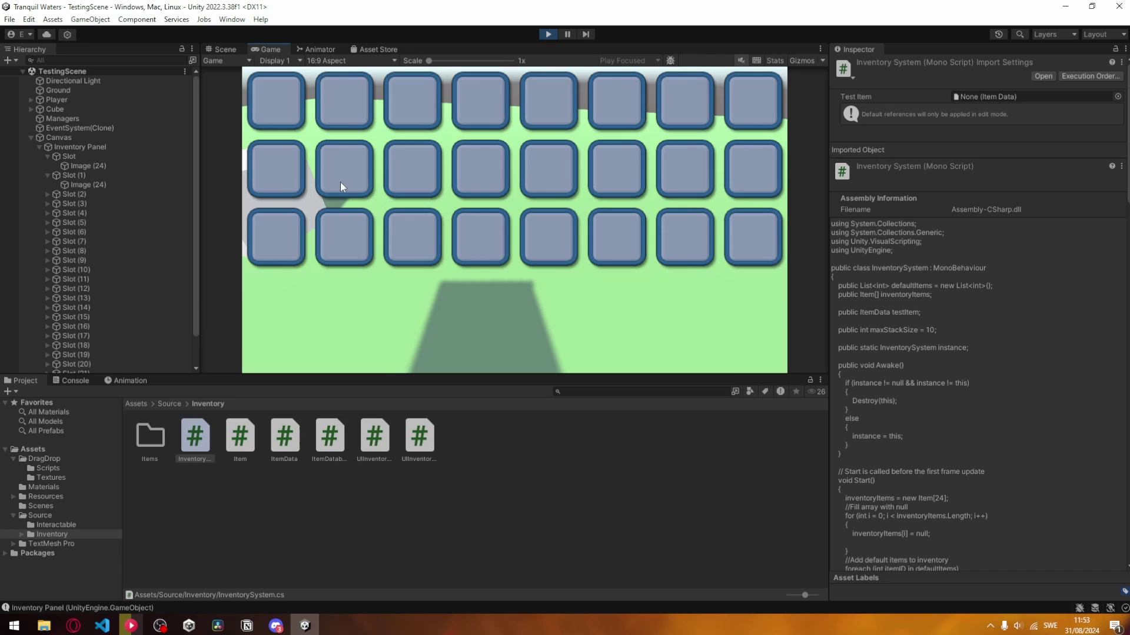
left_click_drag(341, 182, 333, 101)
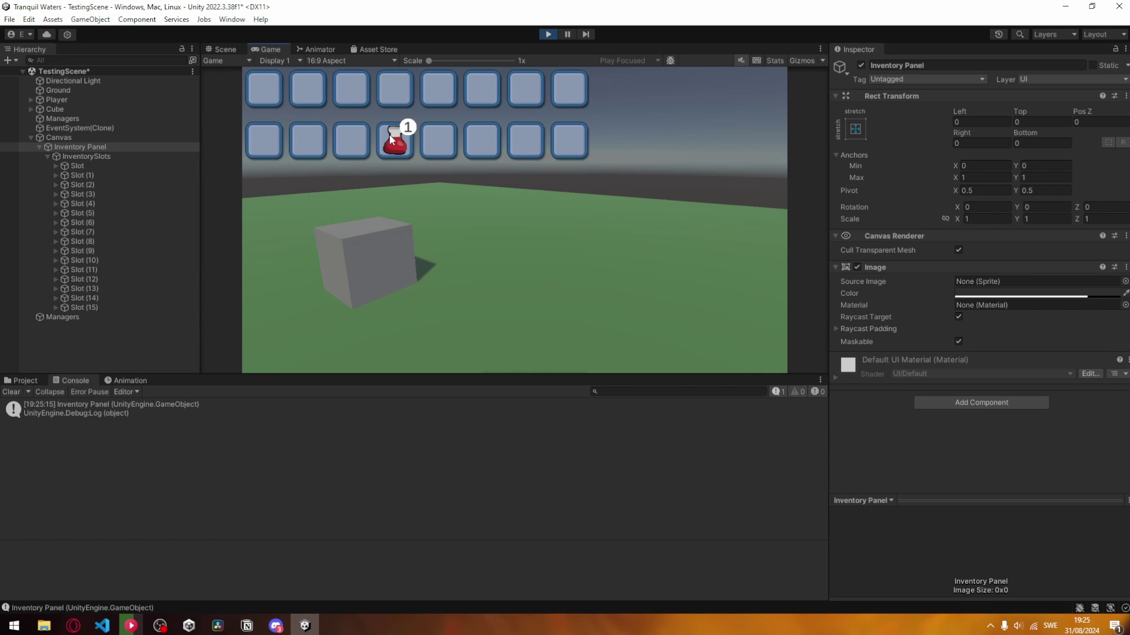
Test the reworked two-row inventory in play mode by moving the potion and its stack counter between slots
left_click_drag(391, 139, 449, 91)
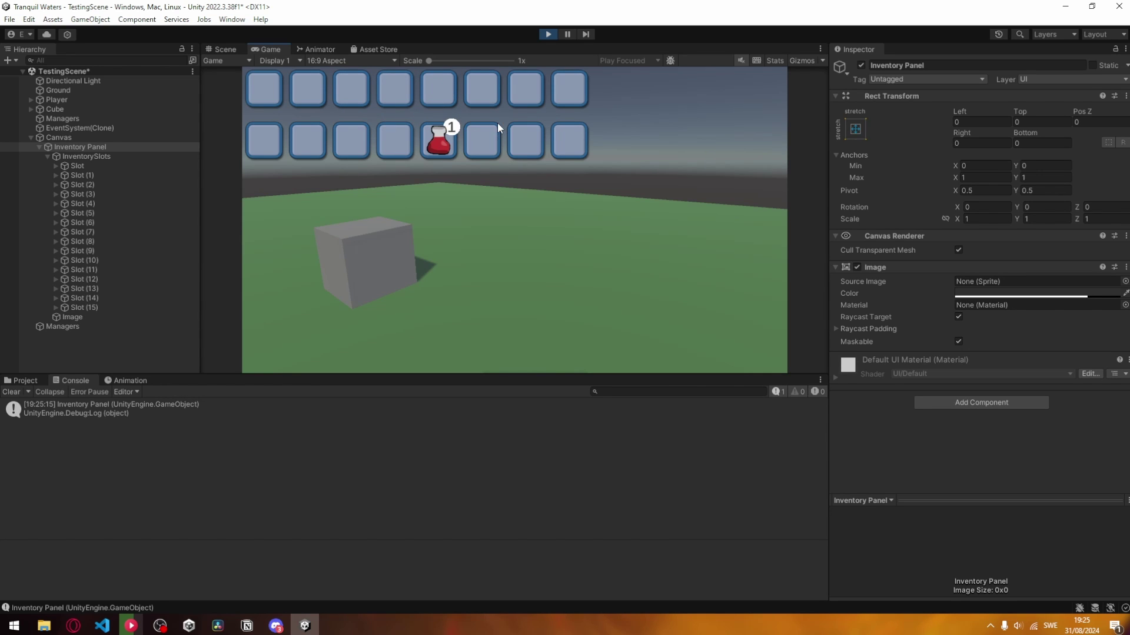
left_click_drag(454, 141, 477, 147)
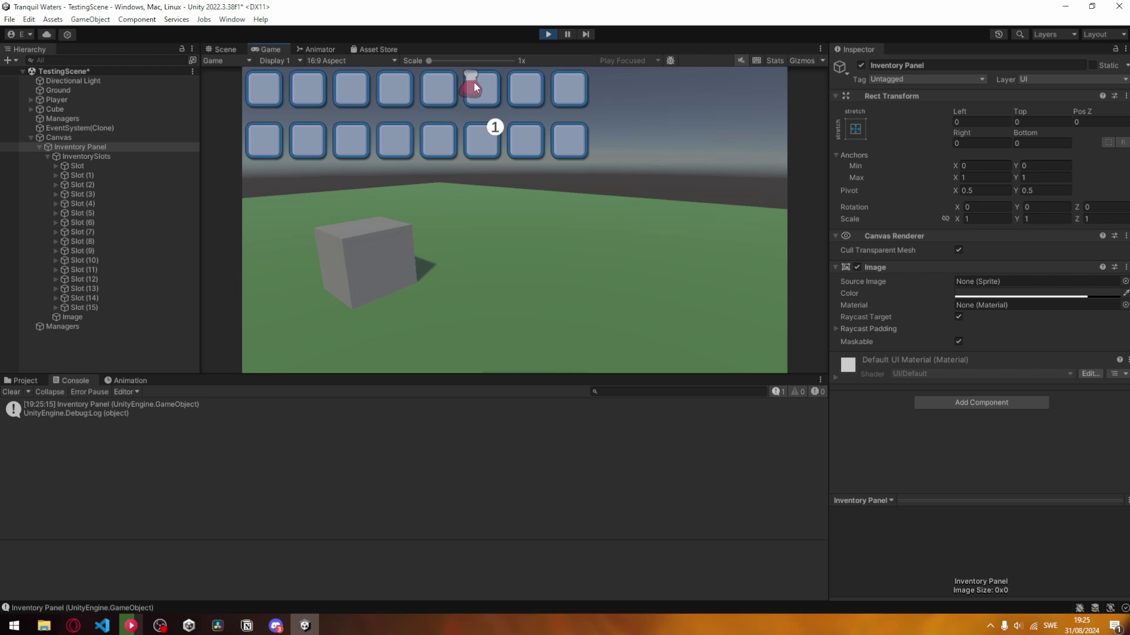
left_click_drag(474, 82, 483, 160)
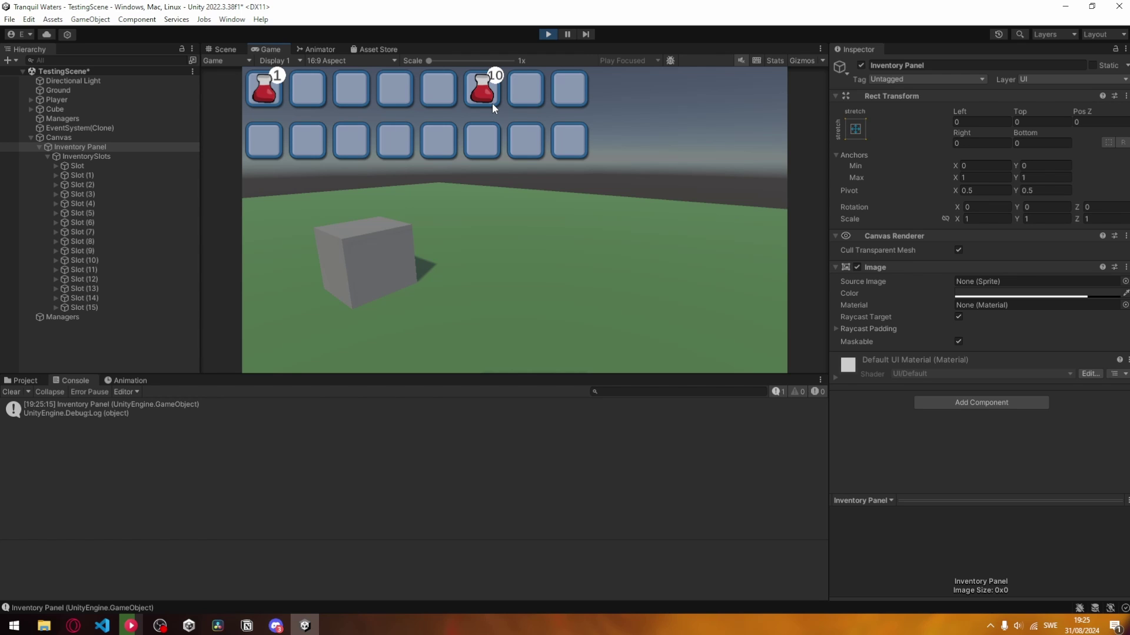
Test the inventory in play mode by moving the single potion to the third slot, swapping the two stacks and adding six potions
left_click_drag(262, 90, 354, 96)
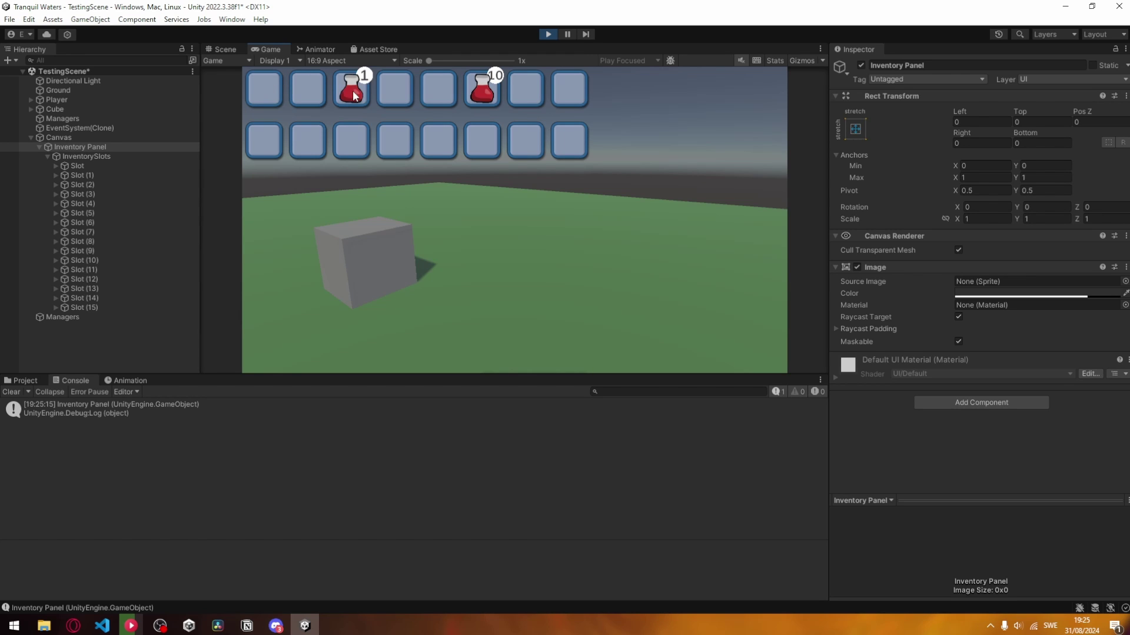
left_click_drag(459, 90, 494, 96)
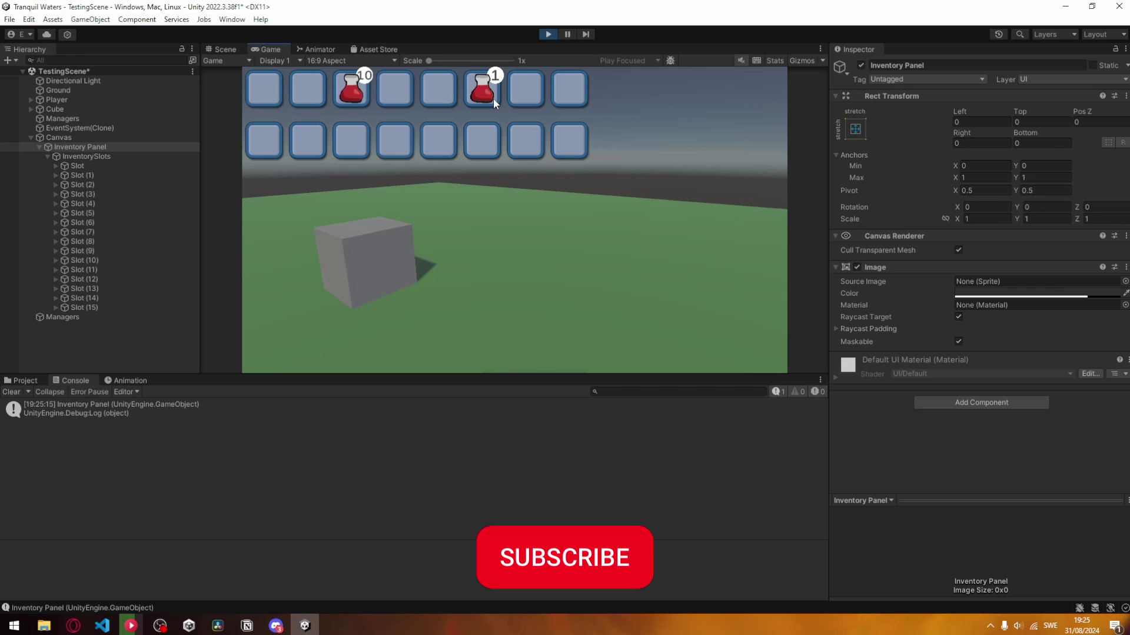
key("space")
key("space")
key("space")
key("space")
key("space")
key("space")
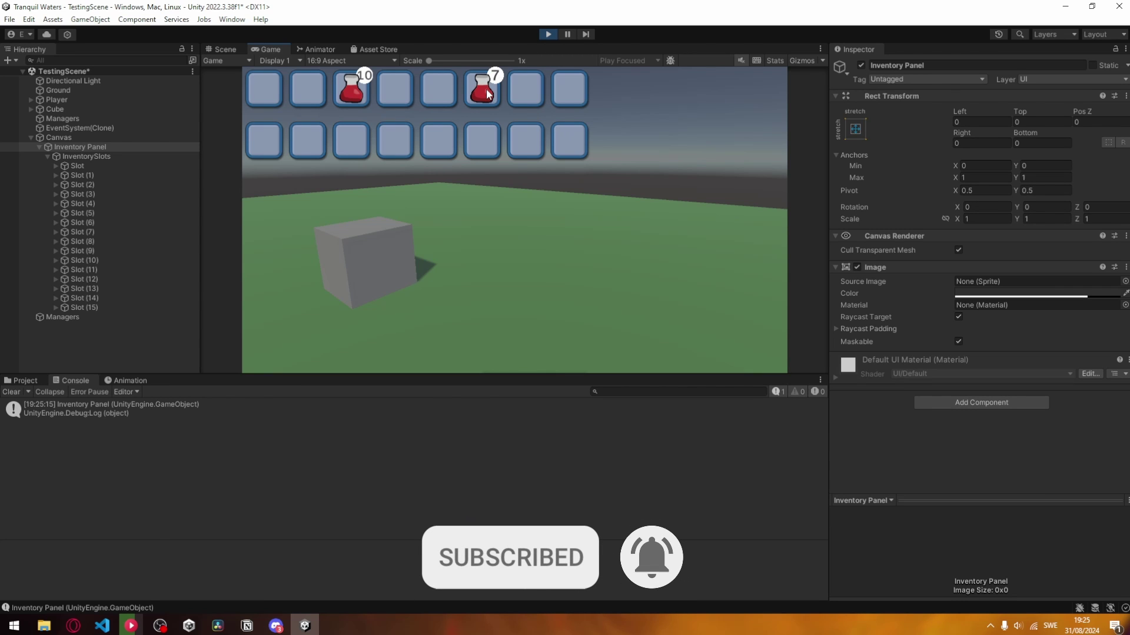
Use a health potion from the inventory and check the code in Item.cs behind its "Using Health Potion" log entry
double_click(486, 89)
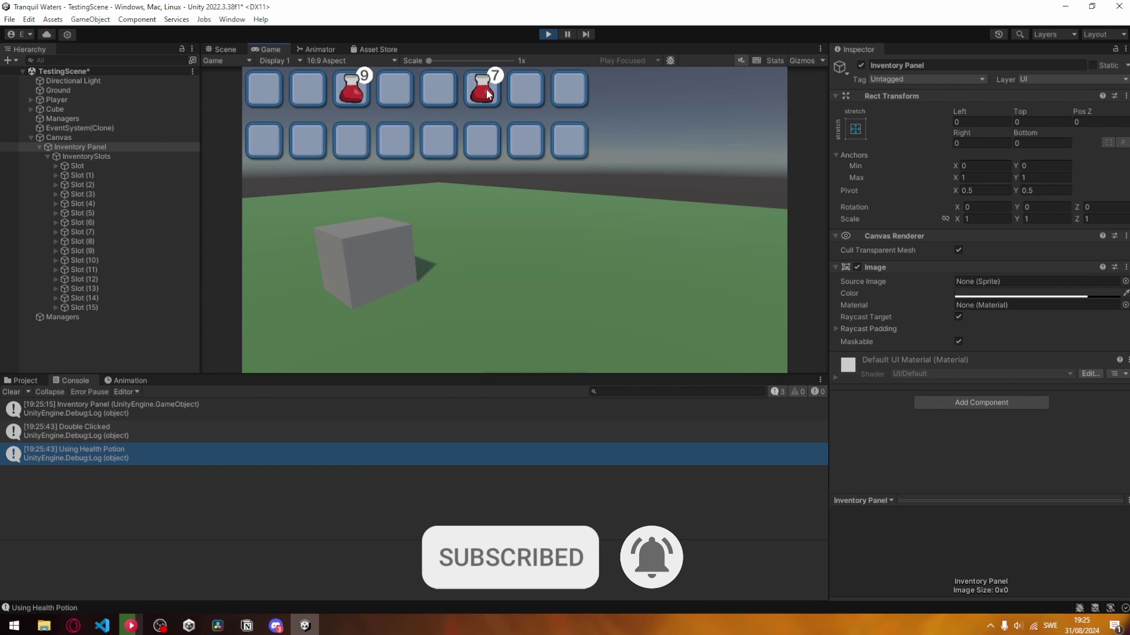
double_click(82, 460)
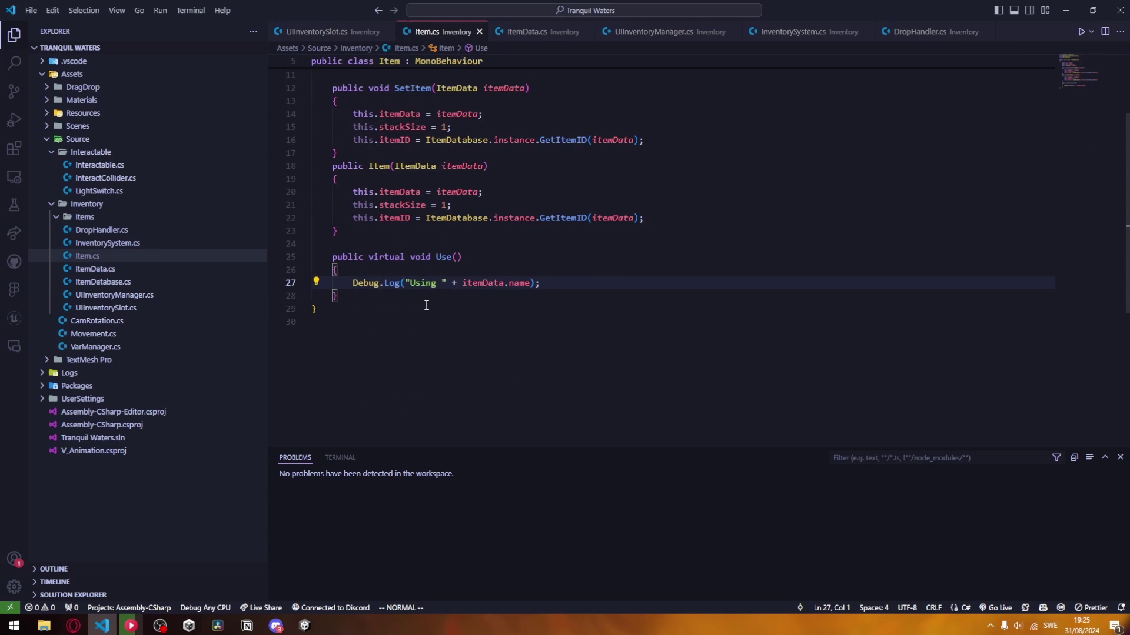
key("alt+Tab")
Use two more health potions, inspect their console log entries and try moving the potion stack between slots
double_click(350, 93)
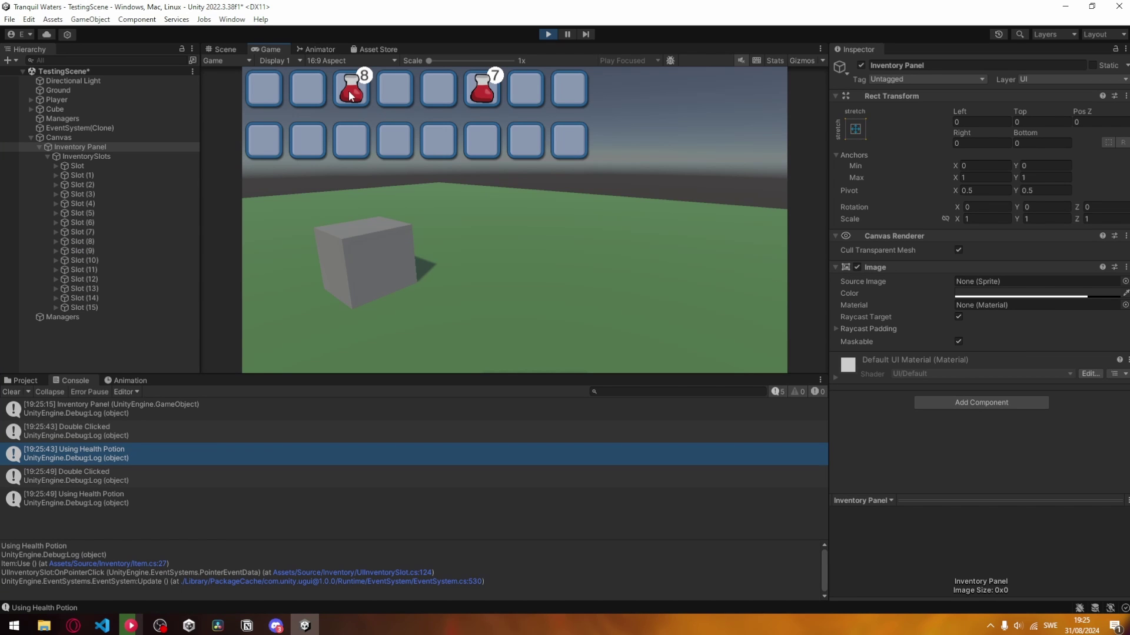
double_click(349, 94)
left_click(130, 527)
left_click(128, 515)
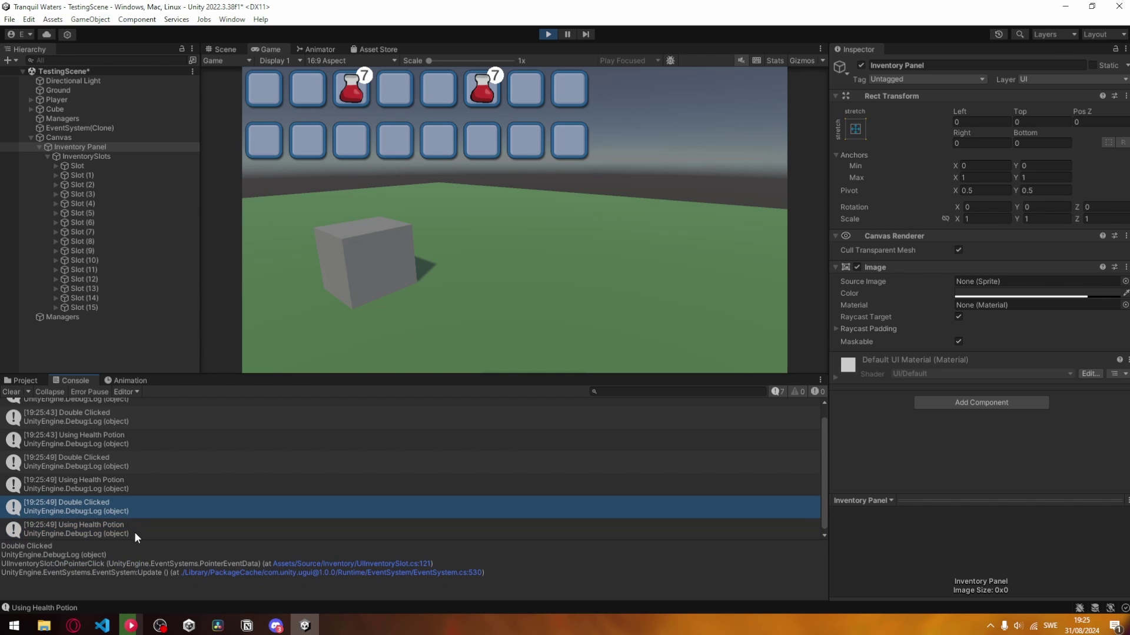
left_click(134, 532)
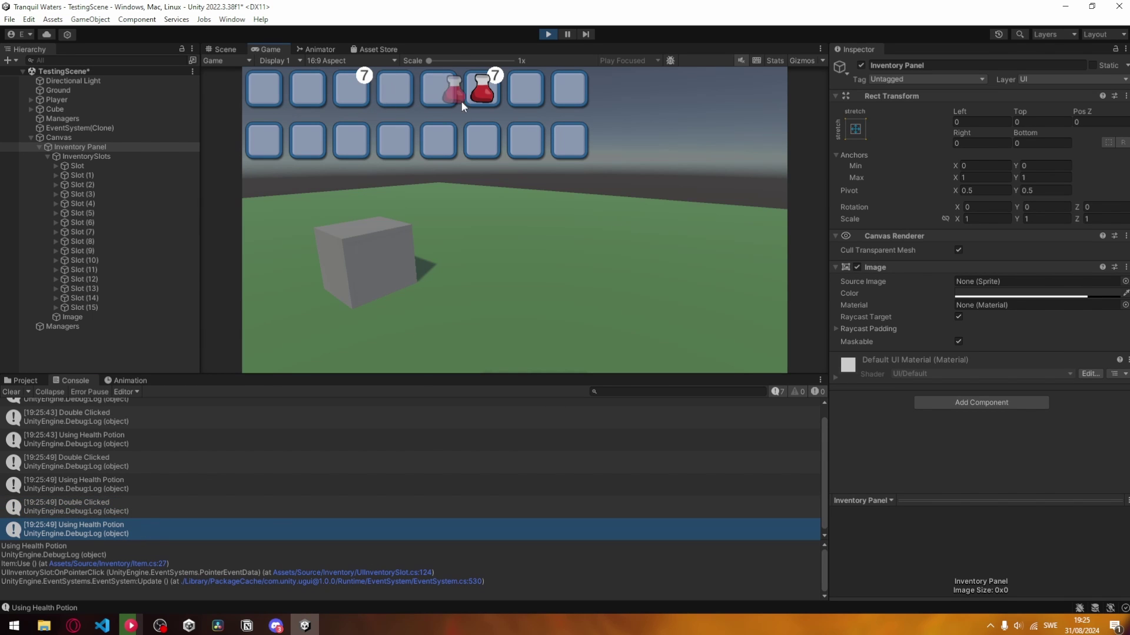
left_click_drag(461, 101, 474, 154)
left_click_drag(442, 105, 435, 96)
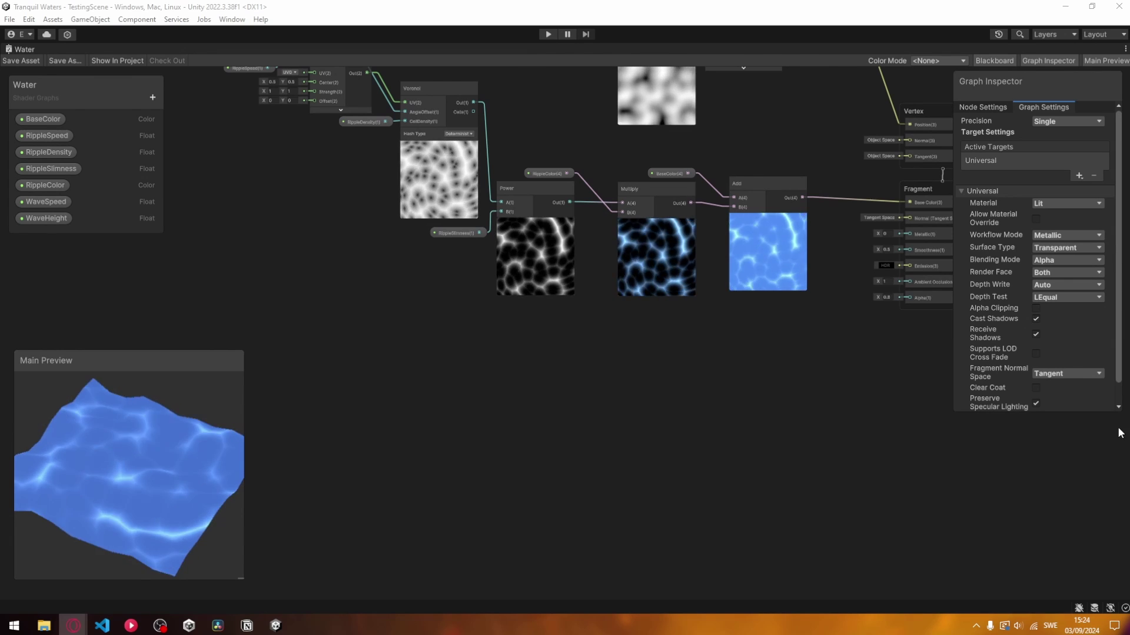
Add a Position node below the existing nodes of the Water shader graph and connect it to a new DDY node
middle_click_drag(422, 399, 575, 389)
key("space")
type("posi")
key("Return")
scroll(586, 396, "up", 4)
left_click_drag(574, 374, 417, 325)
key("space")
type("ddy")
key("Return")
Add a DDX node fed by the Position output and collapse the previews of the derivative nodes
left_click_drag(499, 357, 545, 426)
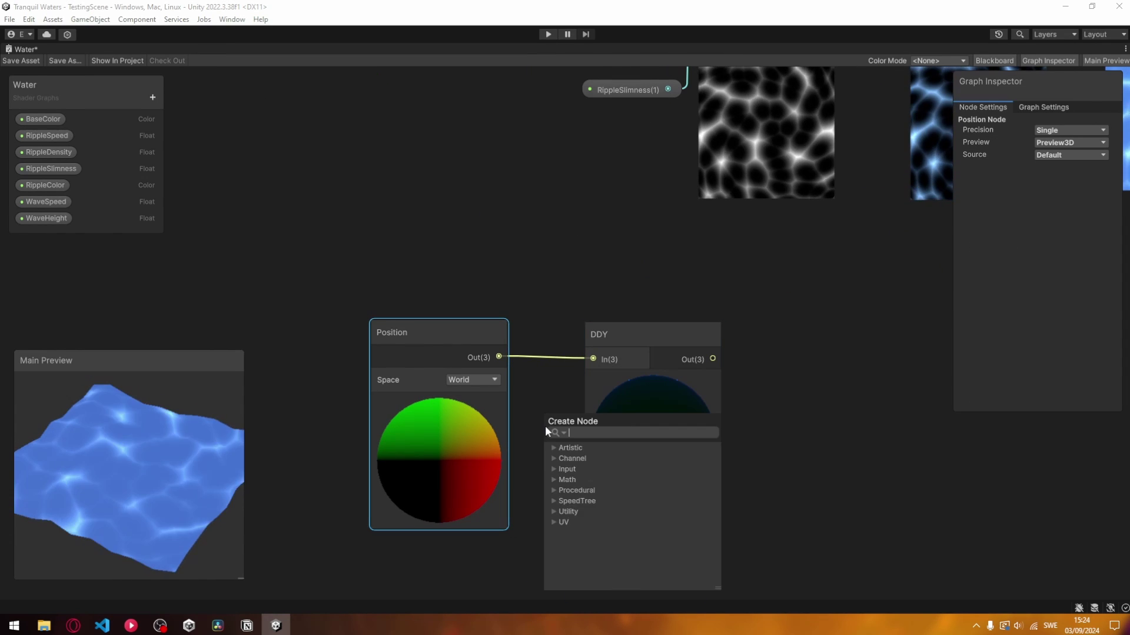
type("ddx")
key("Return")
left_click(604, 457)
Feed the DDY and DDX outputs into a Cross Product node and pass its result to a new Normalize node
left_click_drag(612, 335, 700, 359)
type("cr")
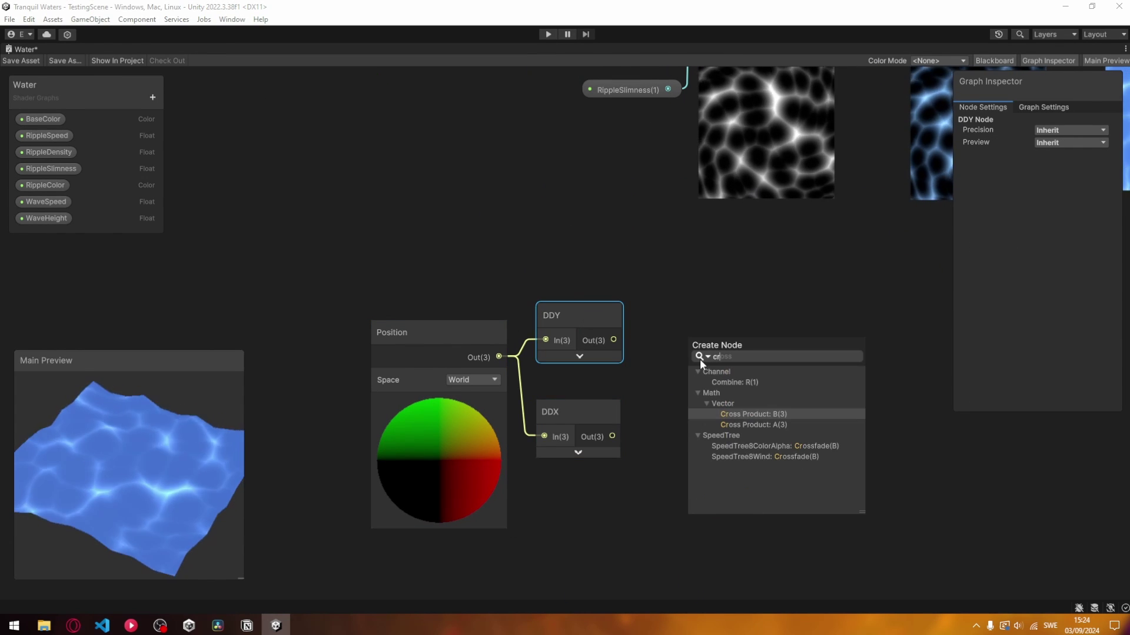
key("Return")
left_click_drag(613, 436, 693, 378)
middle_click_drag(788, 365, 635, 375)
left_click_drag(654, 370, 727, 374)
type("normaliz")
key("Return")
Connect the Normalize output to a new Transform node that converts from Object to Tangent space
middle_click_drag(835, 383, 589, 384)
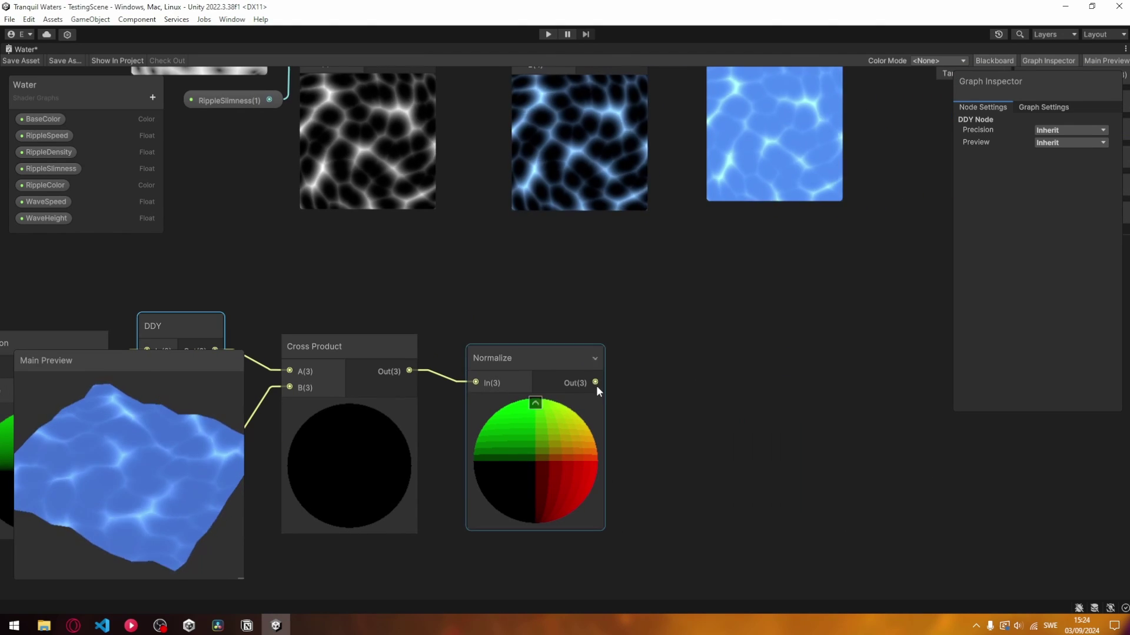
type("trans")
key("Return")
left_click_drag(596, 383, 677, 358)
middle_click_drag(812, 413, 540, 407)
left_click(468, 398)
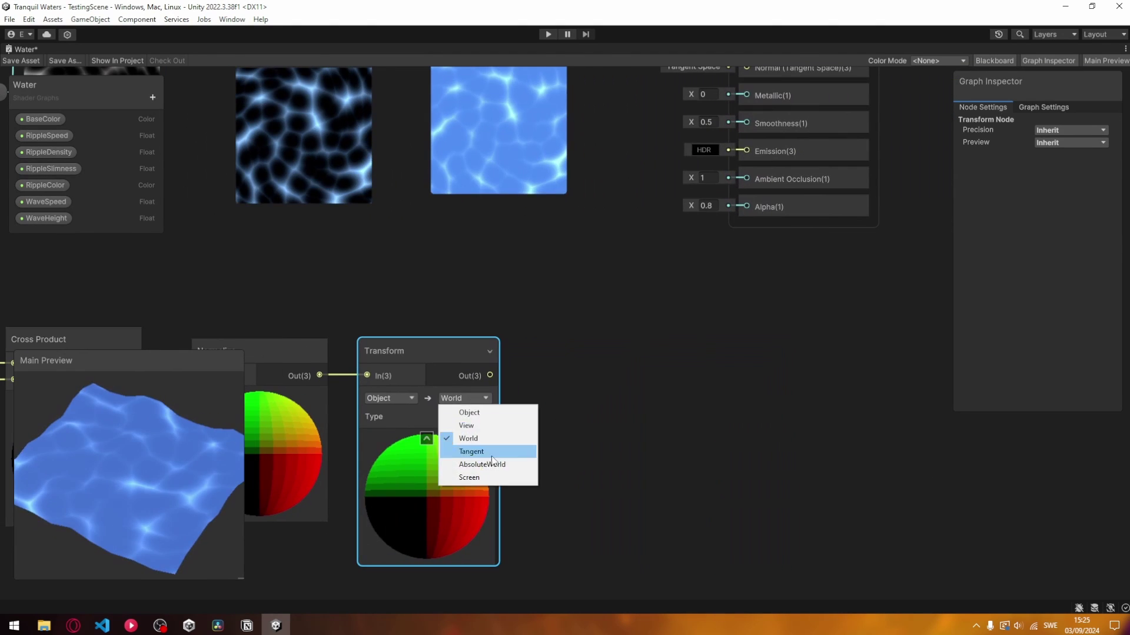
left_click(468, 454)
left_click(467, 417)
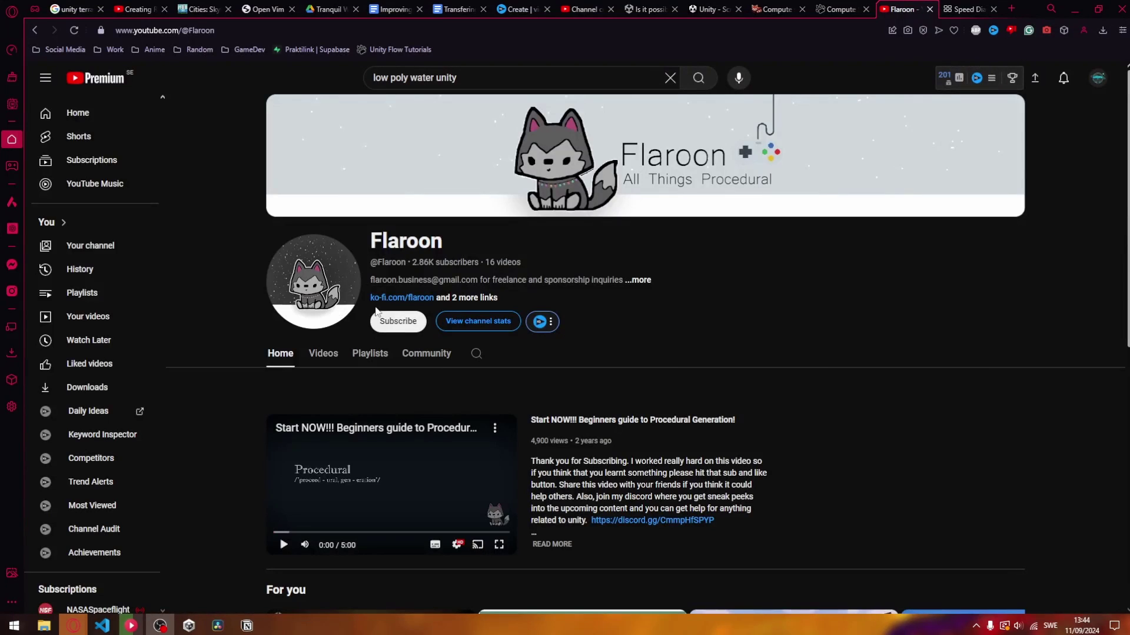
Subscribe to the Flaroon YouTube channel in the browser and set its notifications to All
left_click(379, 317)
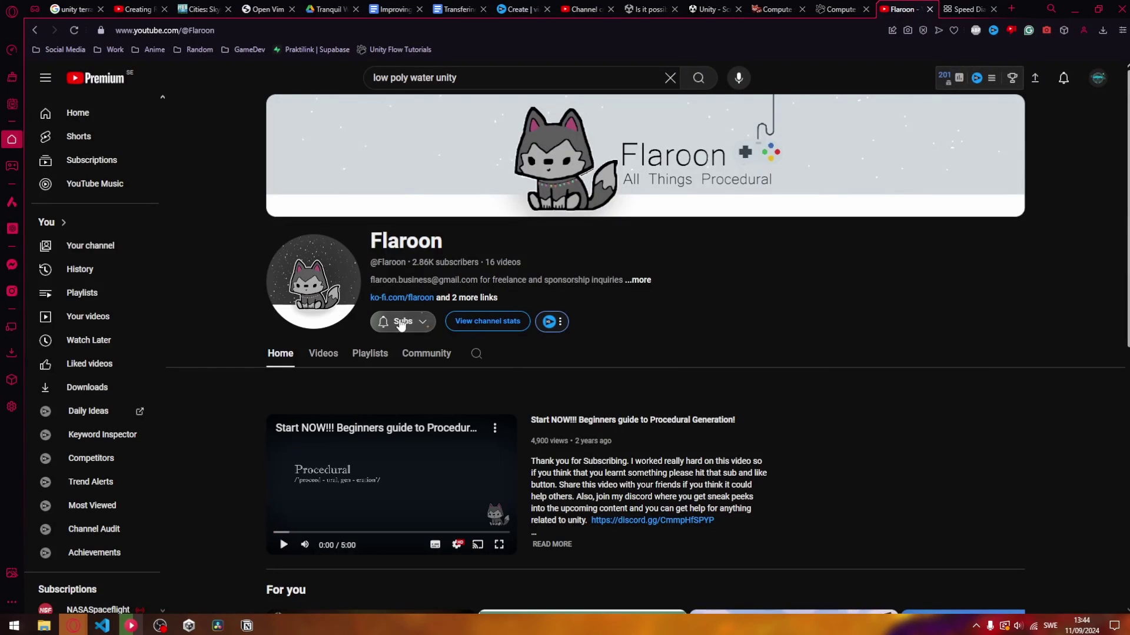
left_click(446, 324)
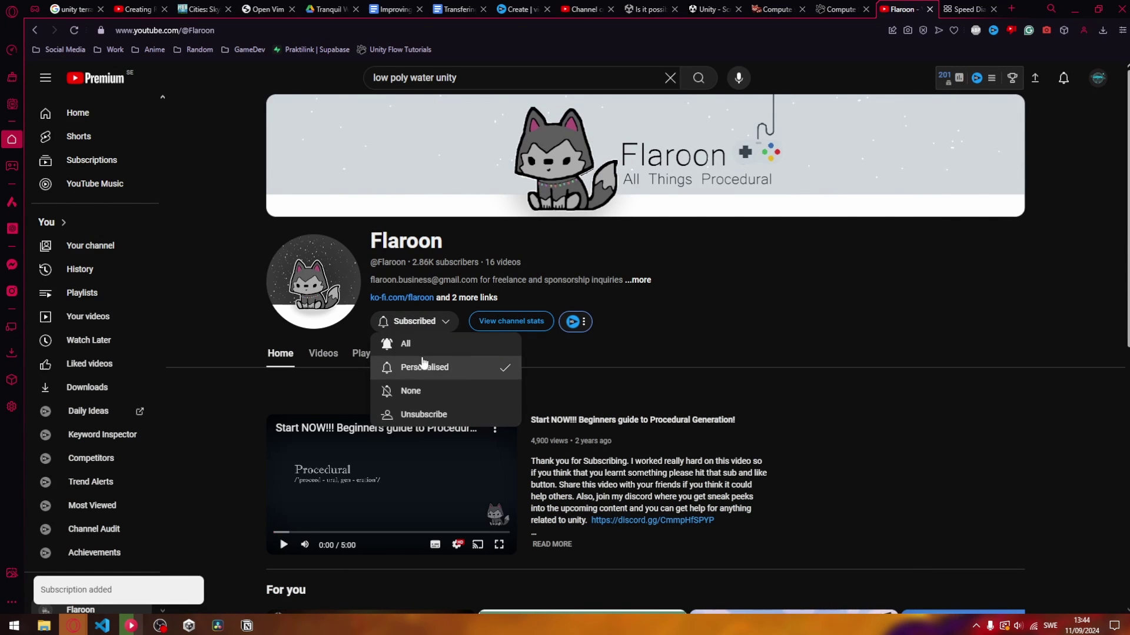
left_click(433, 344)
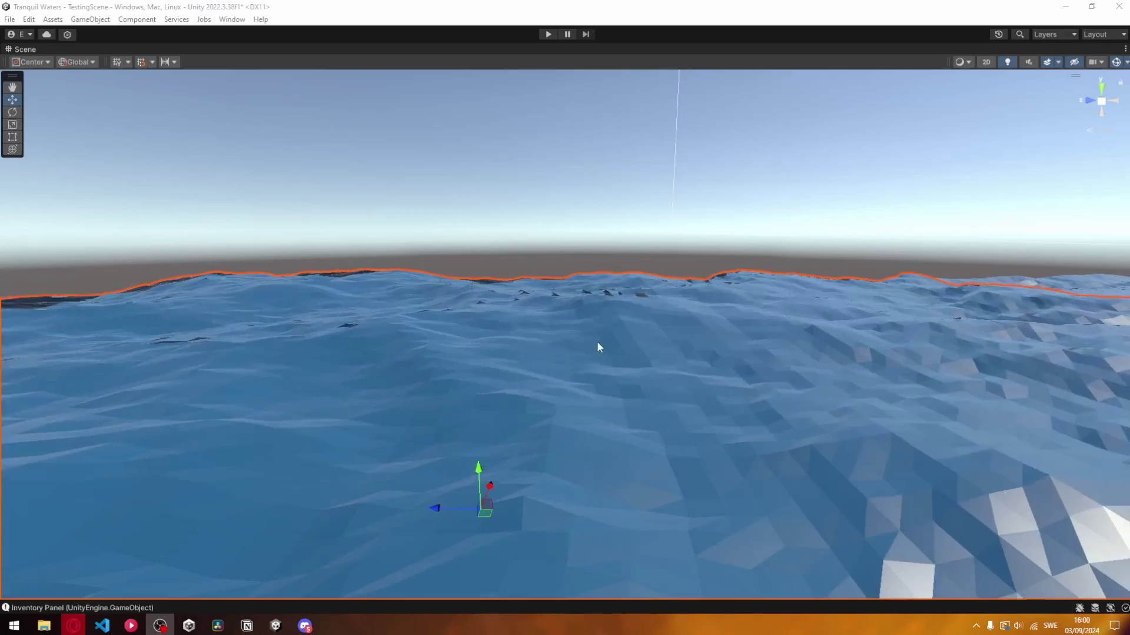
right_click_drag(600, 345, 789, 398)
scroll(570, 335, "up", 4)
key("e")
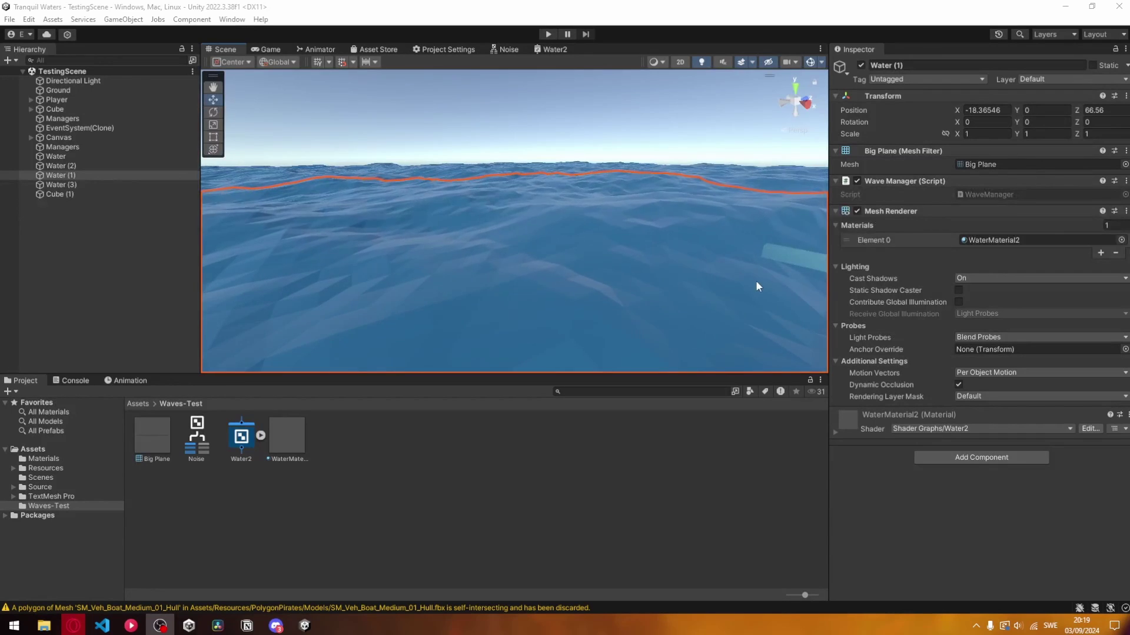
Set Depth Write to Auto in the Water2 shader graph settings, save the graph and return to the scene
right_click_drag(755, 280, 404, 212)
left_click(553, 50)
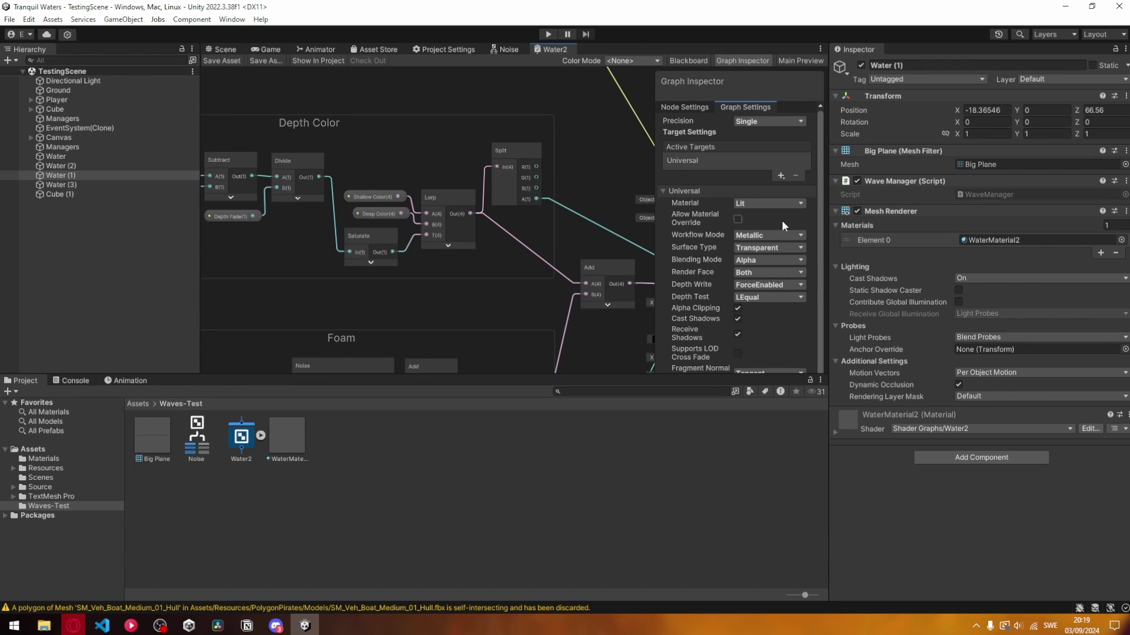
left_click(758, 285)
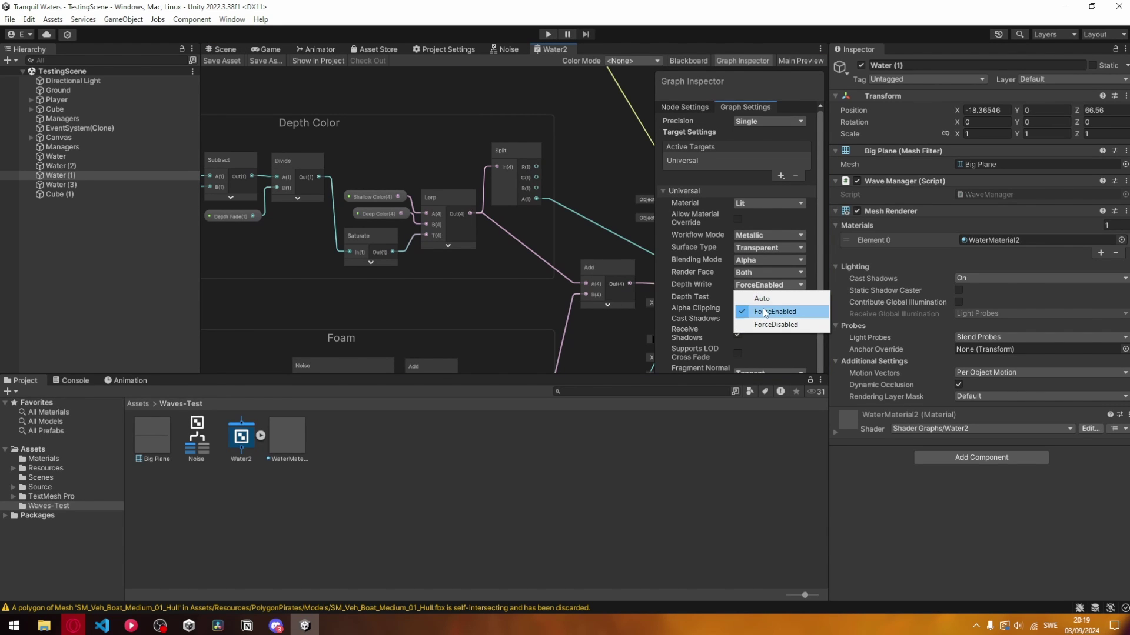
left_click(761, 298)
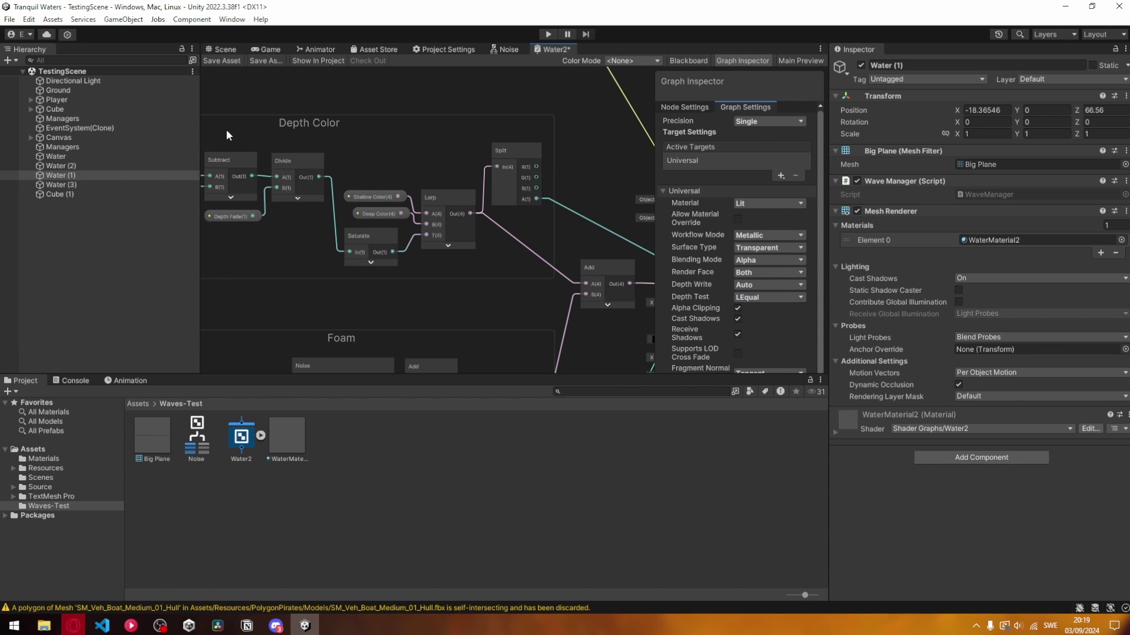
left_click(216, 61)
left_click(218, 49)
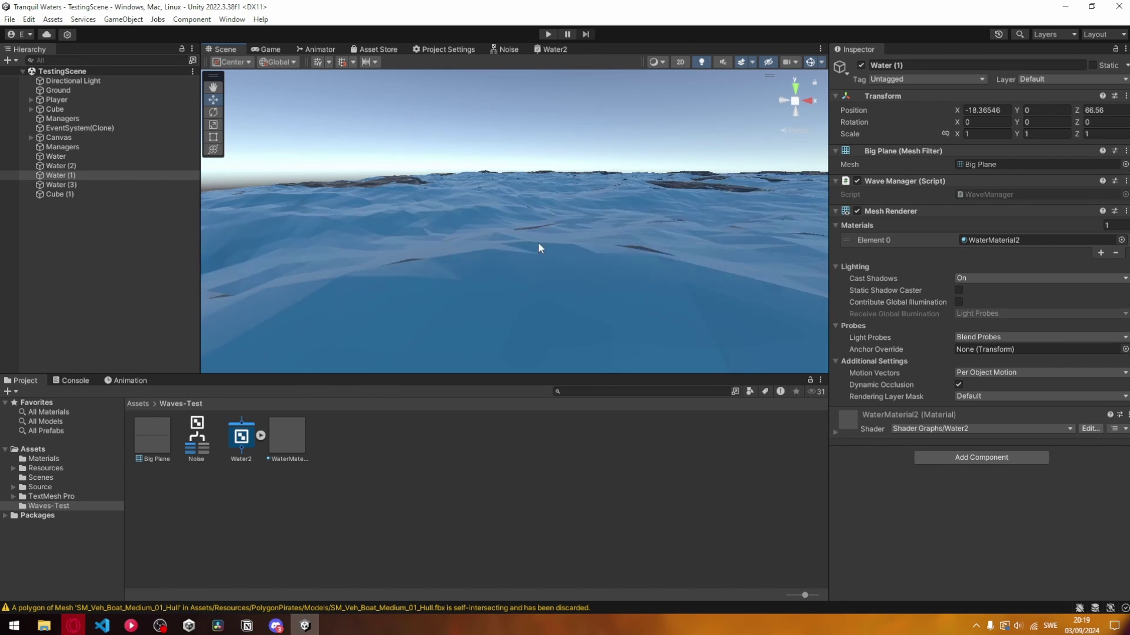
Reopen the Depth Write options in the Water2 shader graph settings
left_click(541, 48)
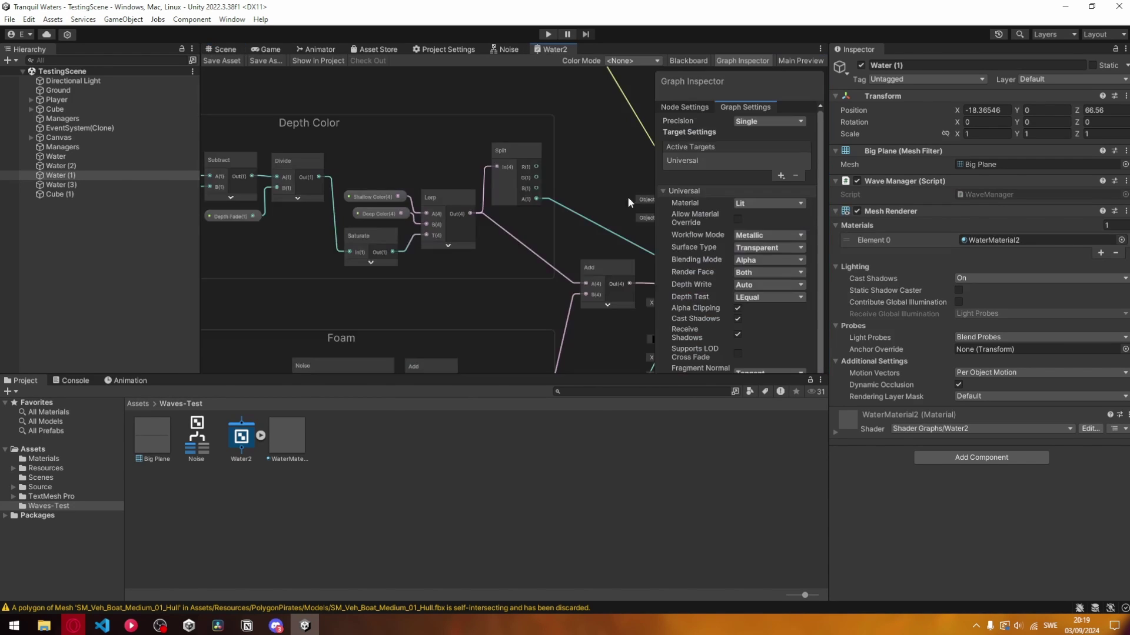
left_click(751, 285)
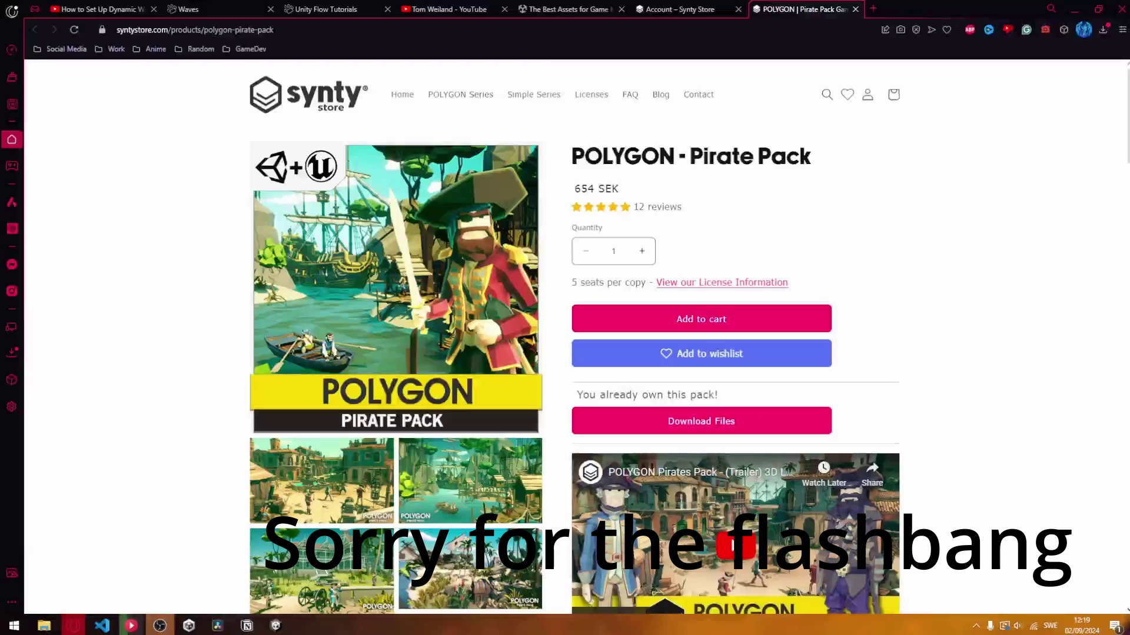
Review the POLYGON - Pirate Pack page on the Synty Store in the browser, including its Unity notes and file formats
scroll(924, 468, "down", 15)
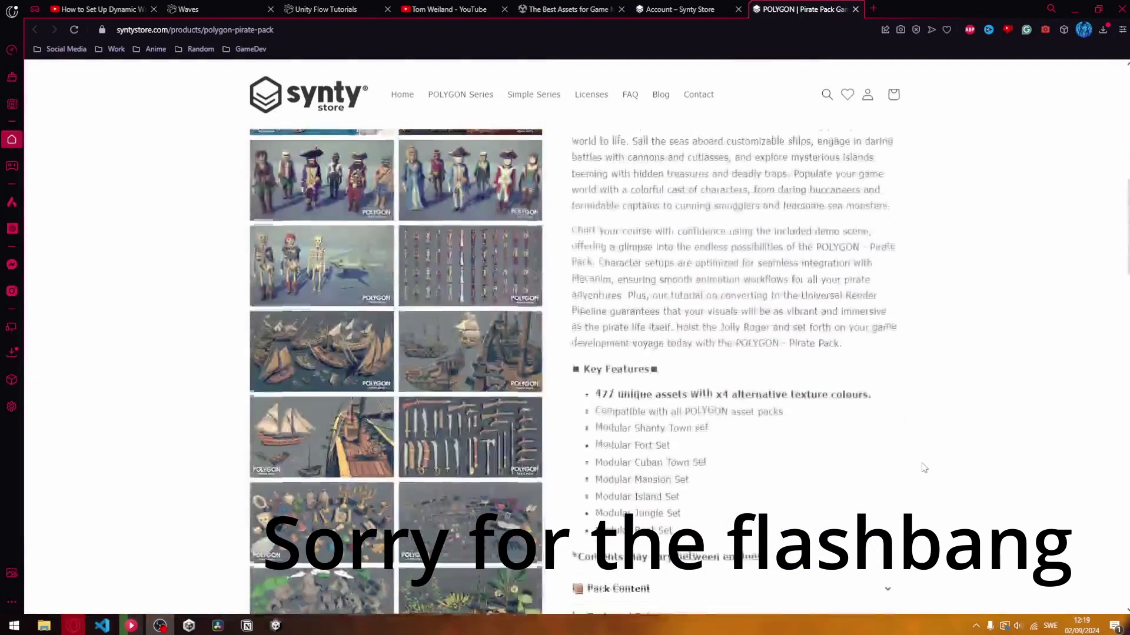
scroll(893, 454, "down", 2)
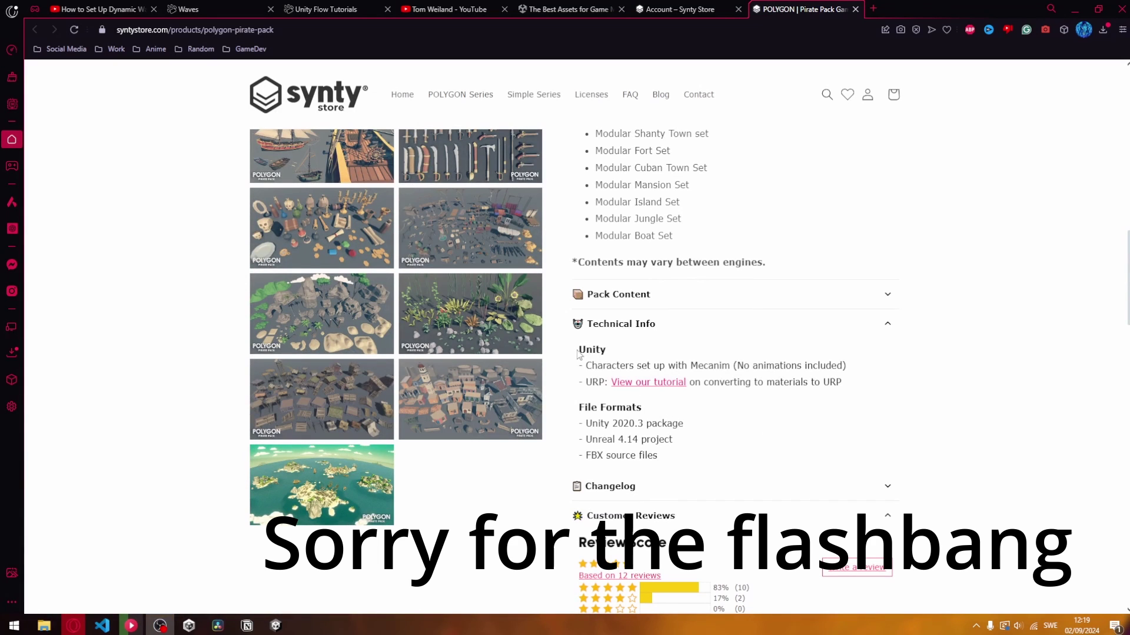
left_click_drag(578, 353, 879, 384)
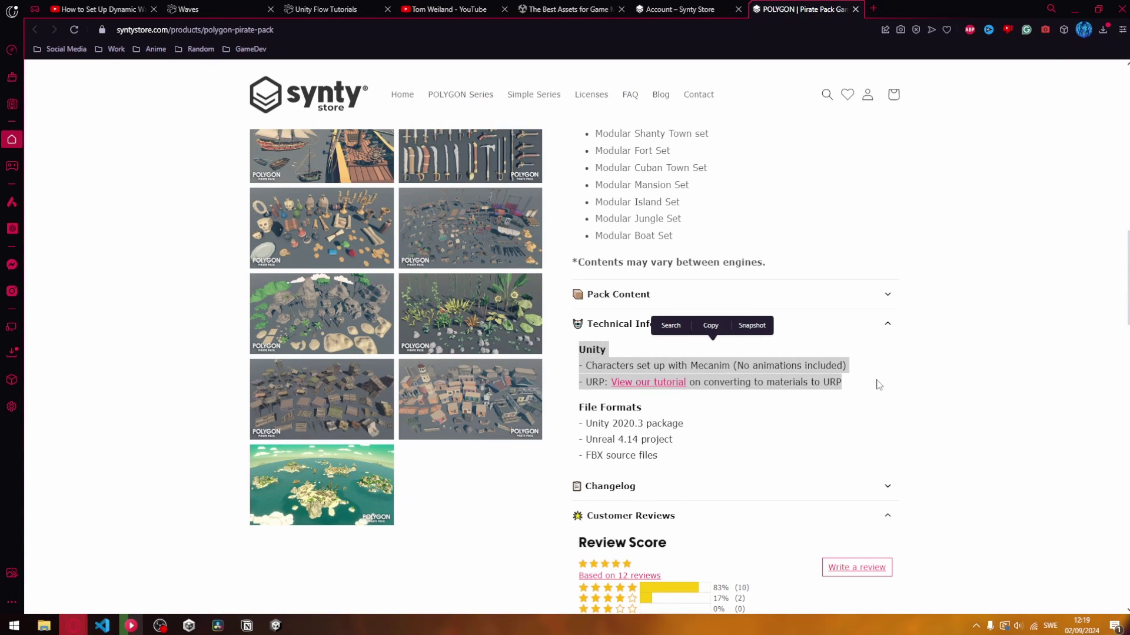
left_click_drag(675, 462, 579, 419)
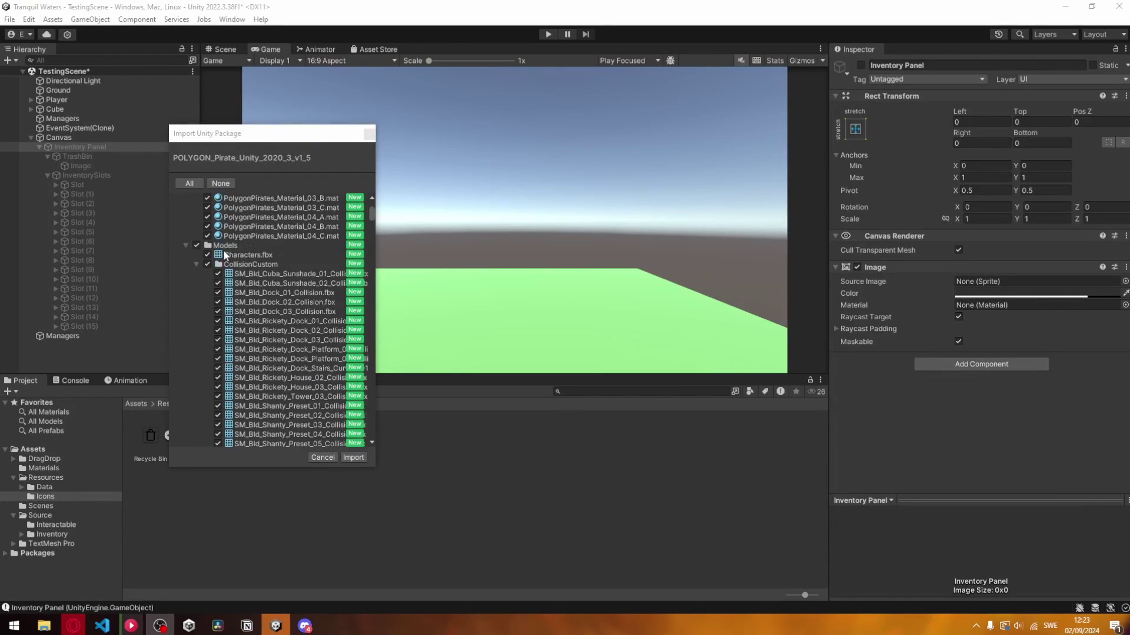
Import the POLYGON_Pirate_Unity_2020_3_v1_5 package into the Tranquil Waters project in Unity
left_click(353, 457)
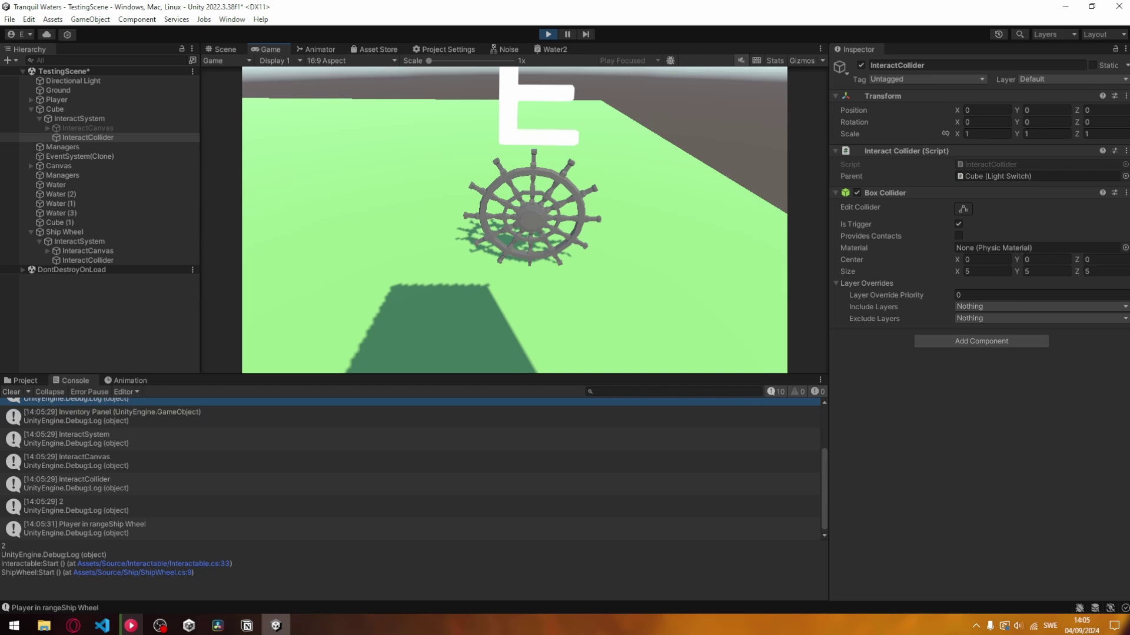
Interact with the ship wheel in play mode and inspect the interaction's console log entry
key("e")
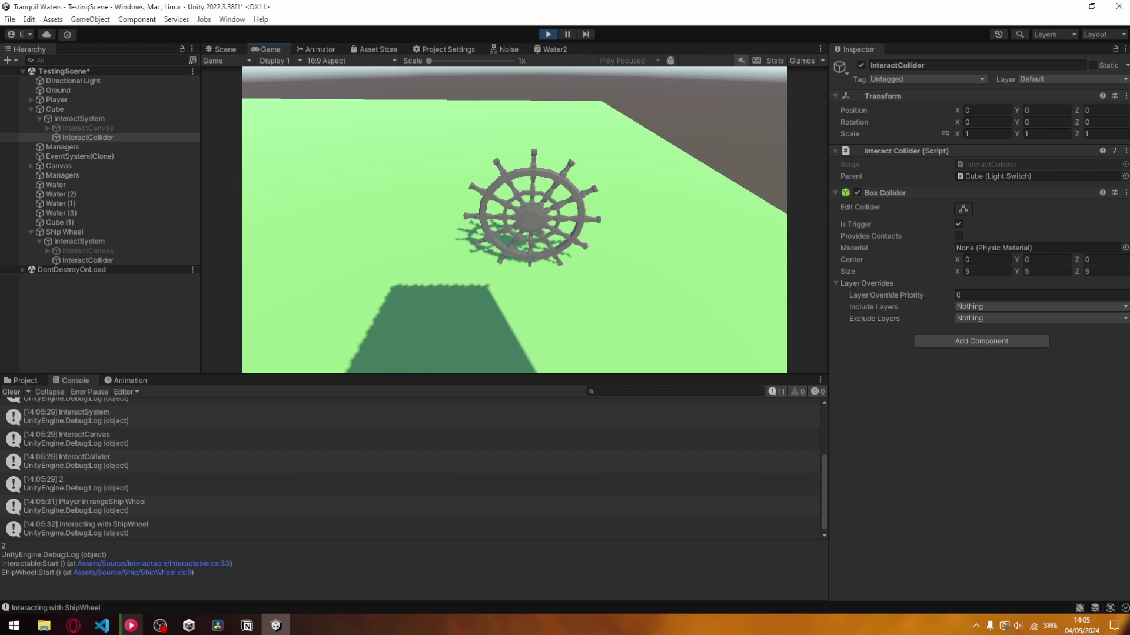
left_click(89, 529)
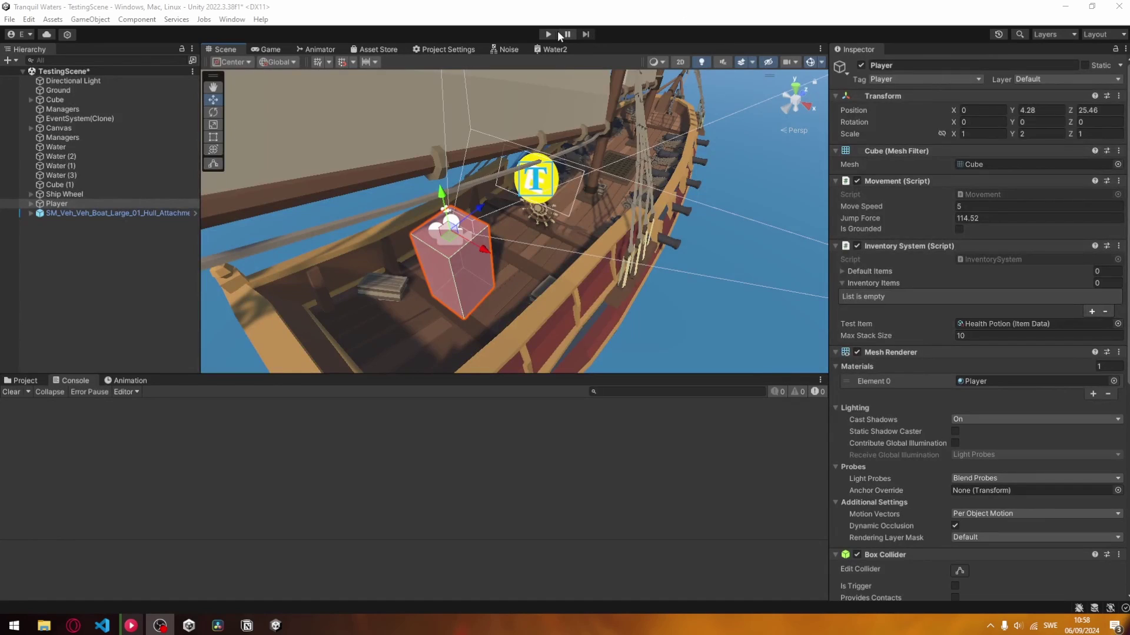
Play-test TestingScene aboard the large ship, walking up to the ship wheel, taking control, letting go and taking it again
left_click(552, 34)
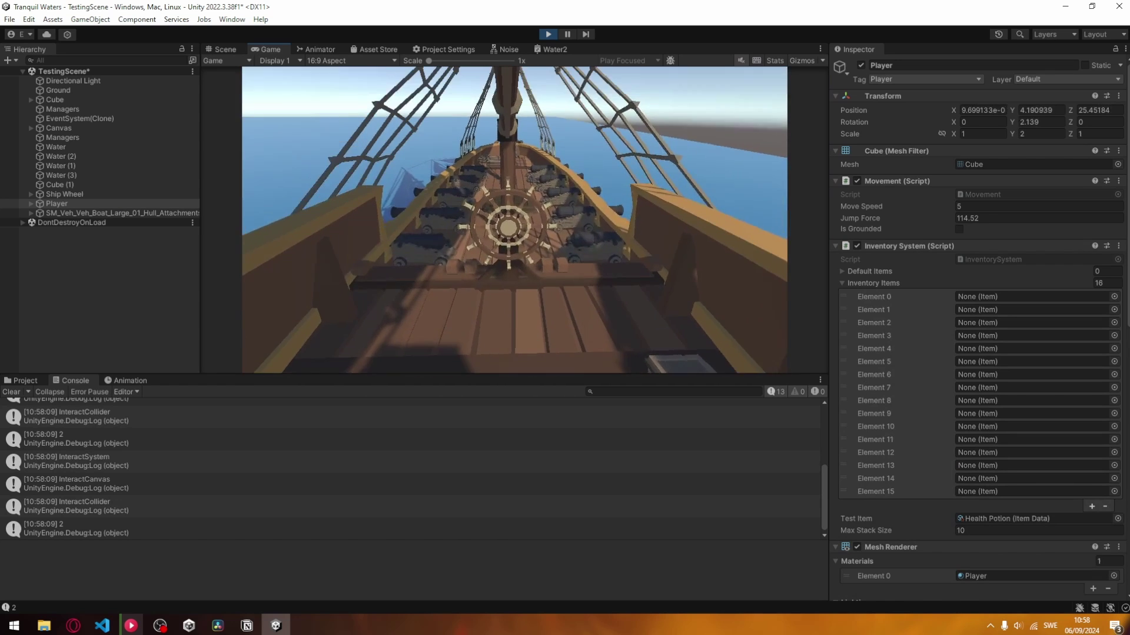
key("w")
key("e")
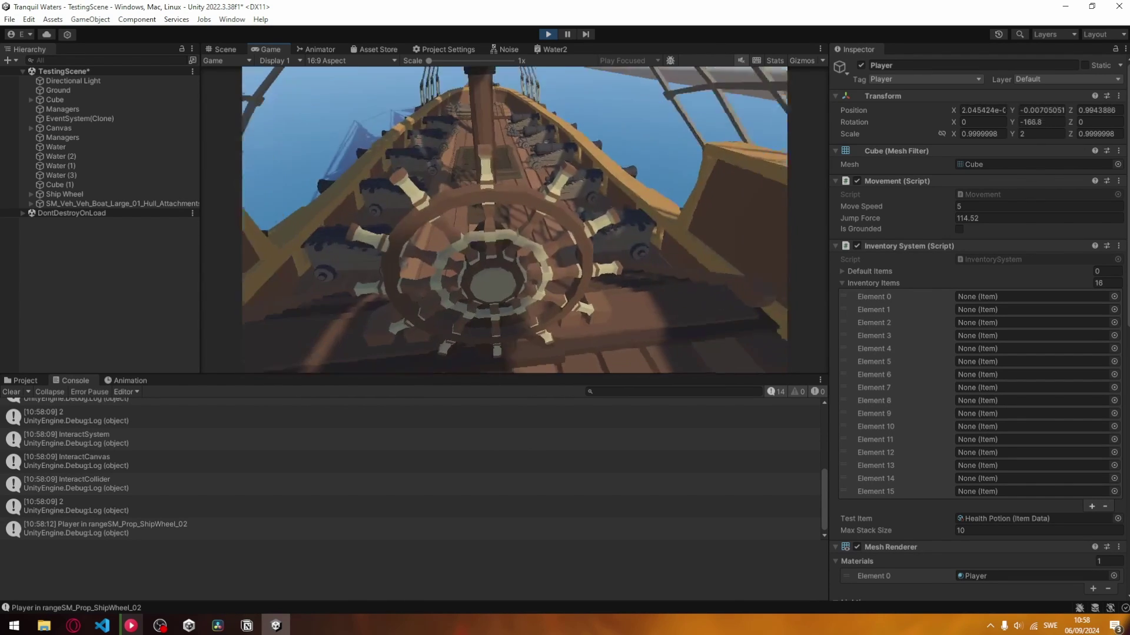
key("e")
key("s")
key("a")
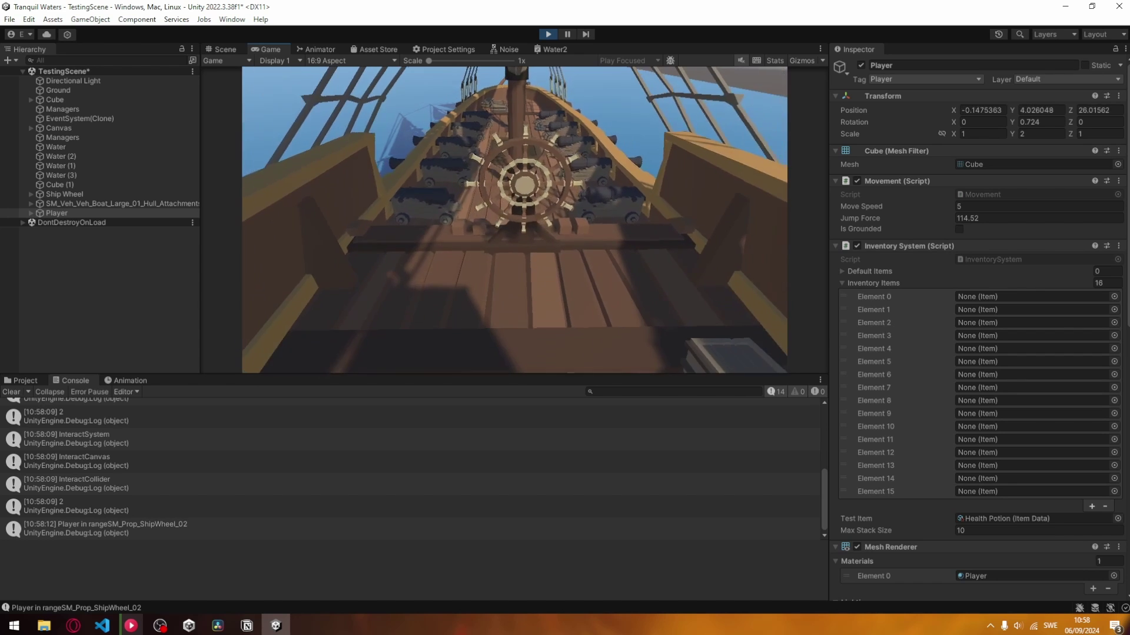
key("w")
key("e")
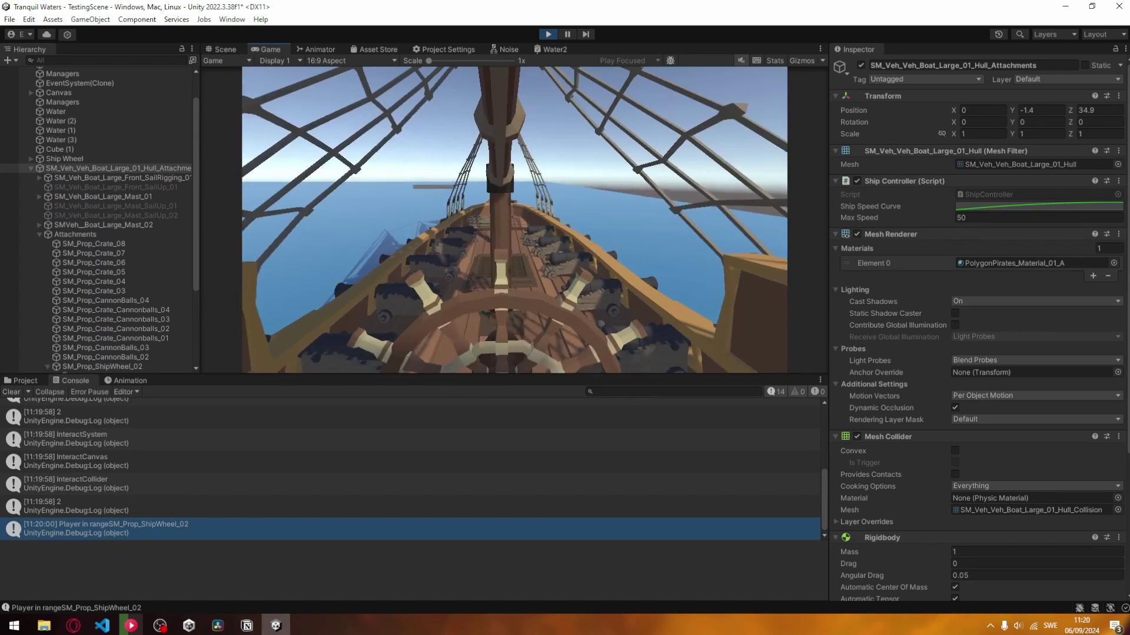
Play-test the moving ship by repeatedly letting go of the ship wheel and taking control again while looking around the deck
key("e")
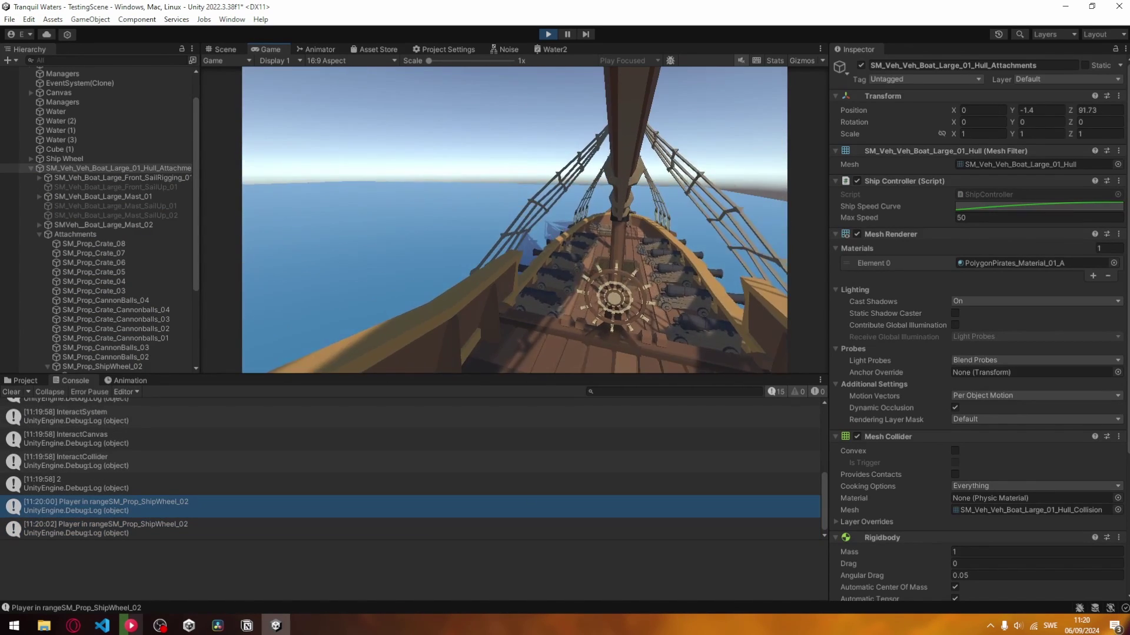
key("a")
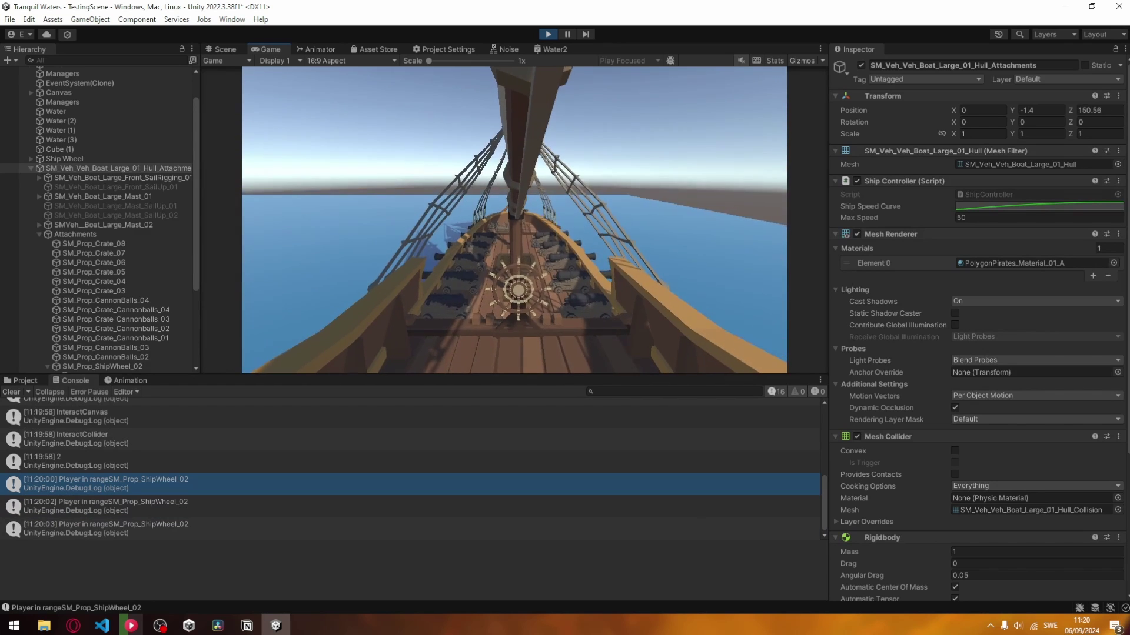
key("e")
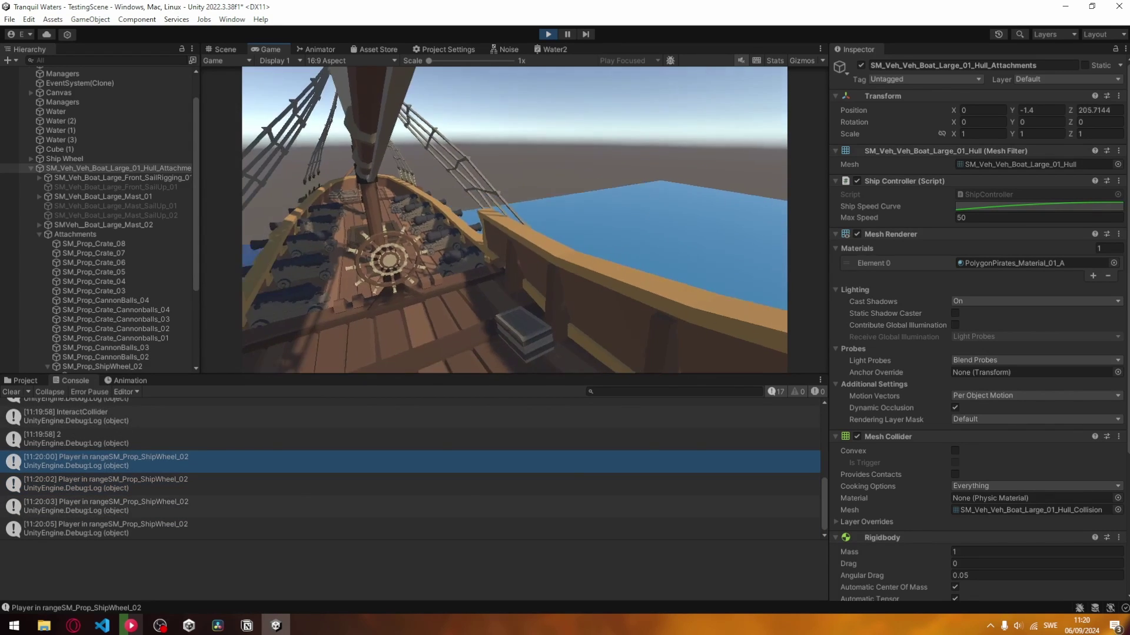
key("e")
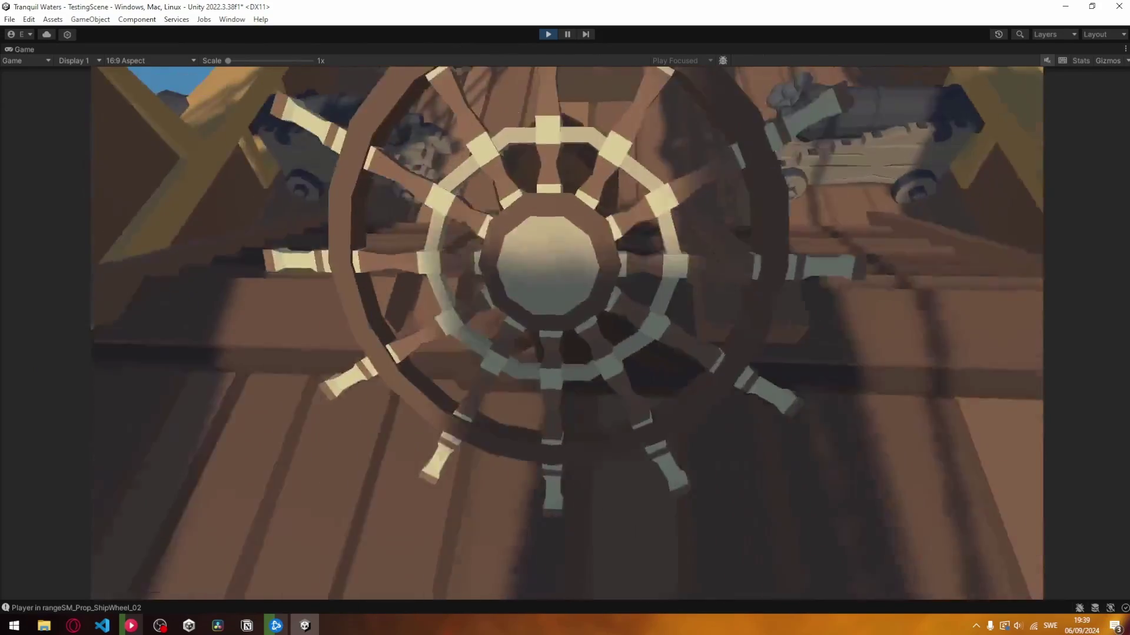
Walk from the ship wheel down to the cannon deck and back toward the stern in the maximized game view
key("a")
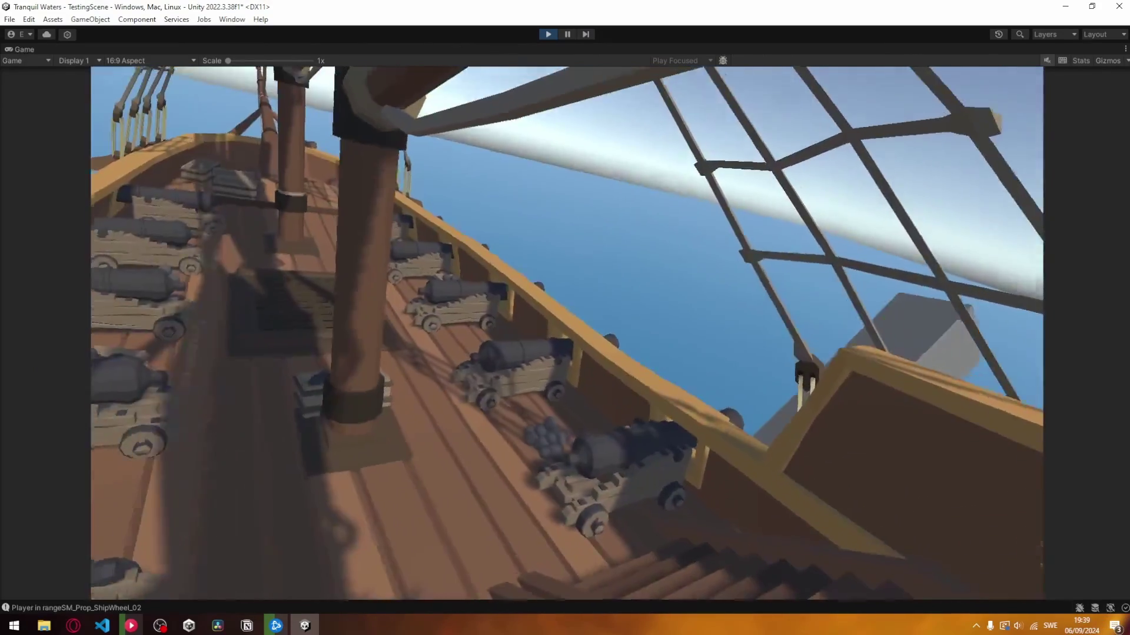
key("a")
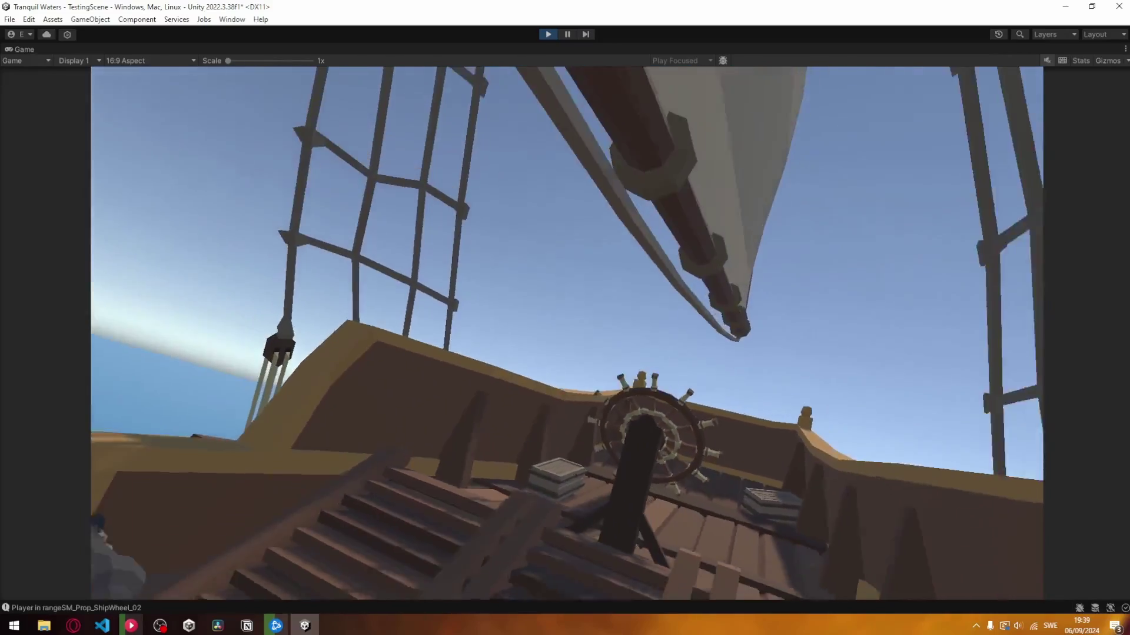
key("s")
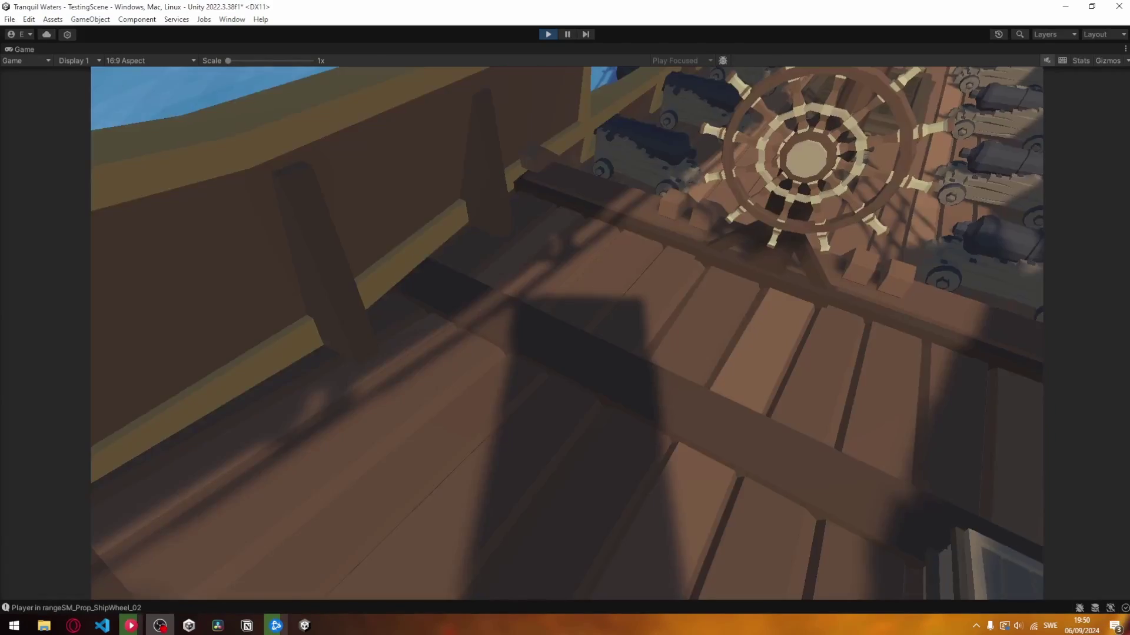
Return to the running game and interact with the ship wheel while the ship is on the wavy water
key("alt+Tab")
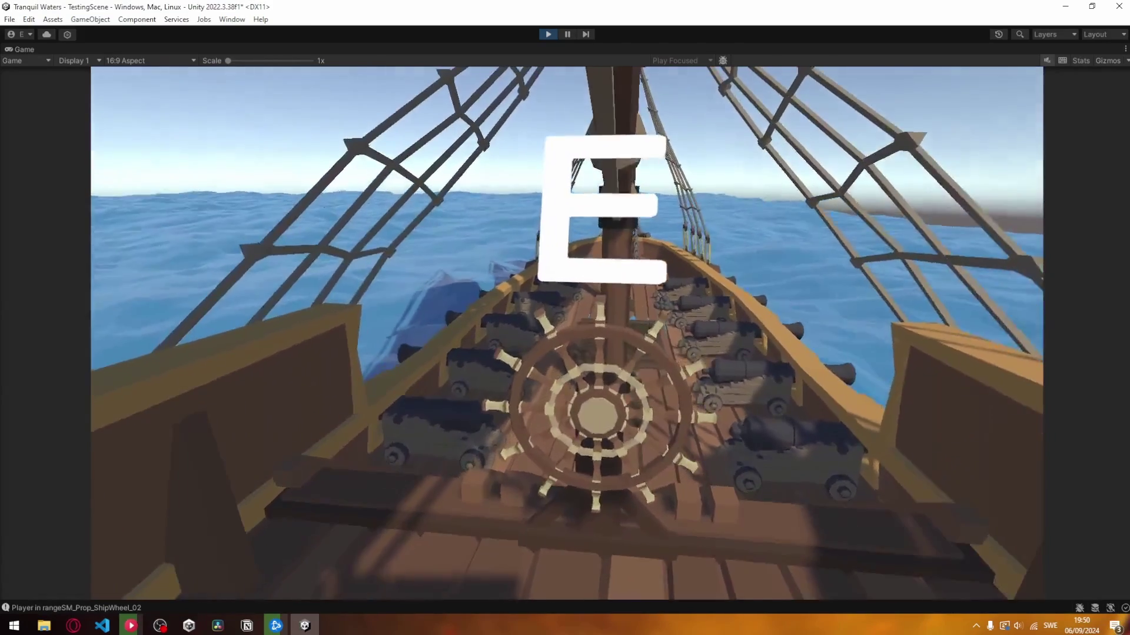
key("e")
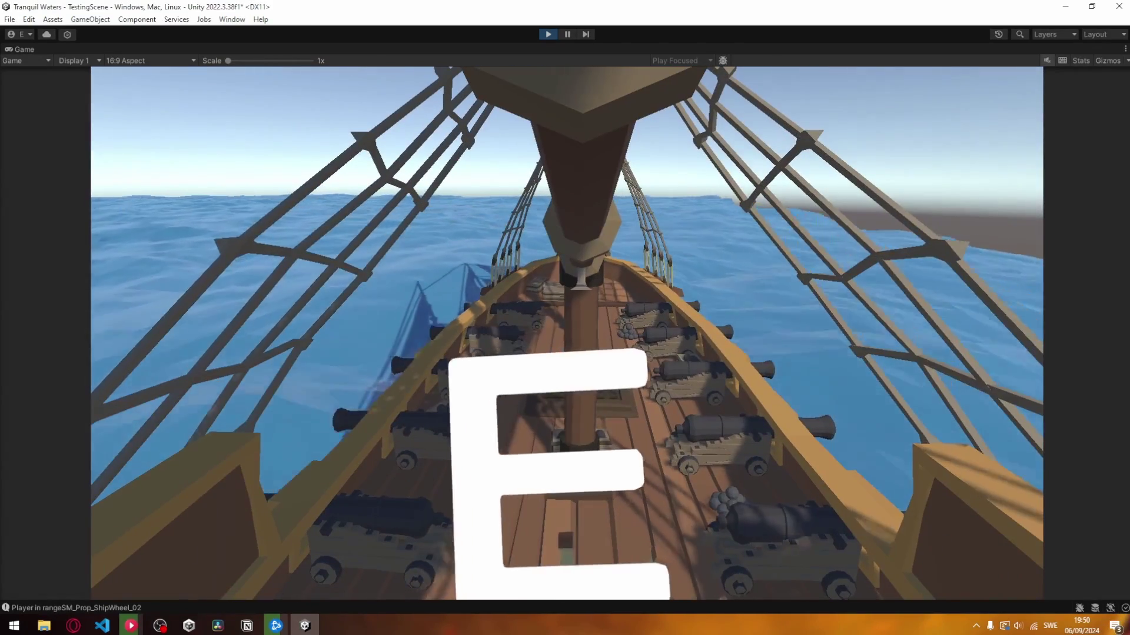